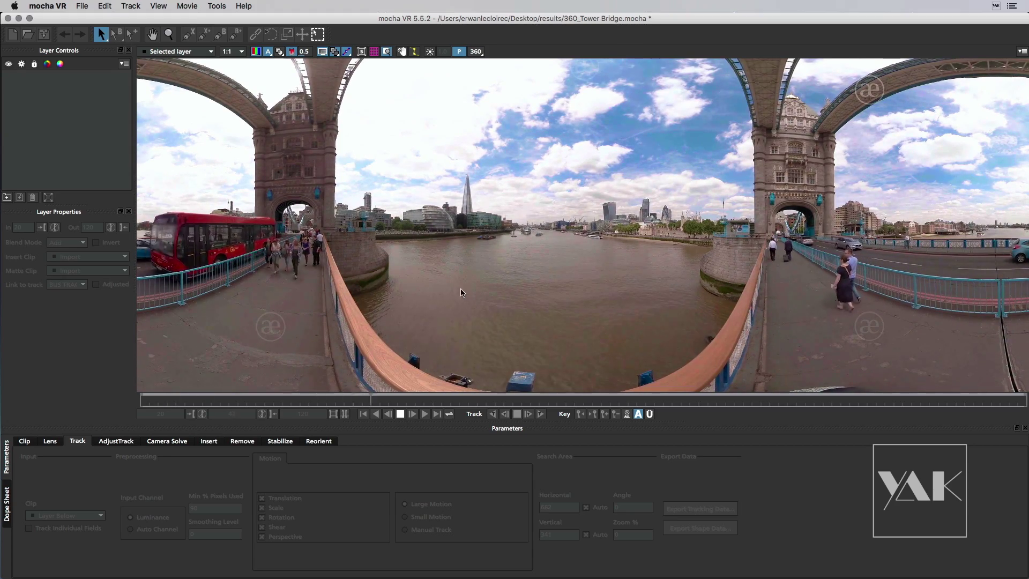
Fit the whole equirectangular clip in the viewer and turn on the 360 view.
key(z)
drag(508, 213, 488, 283)
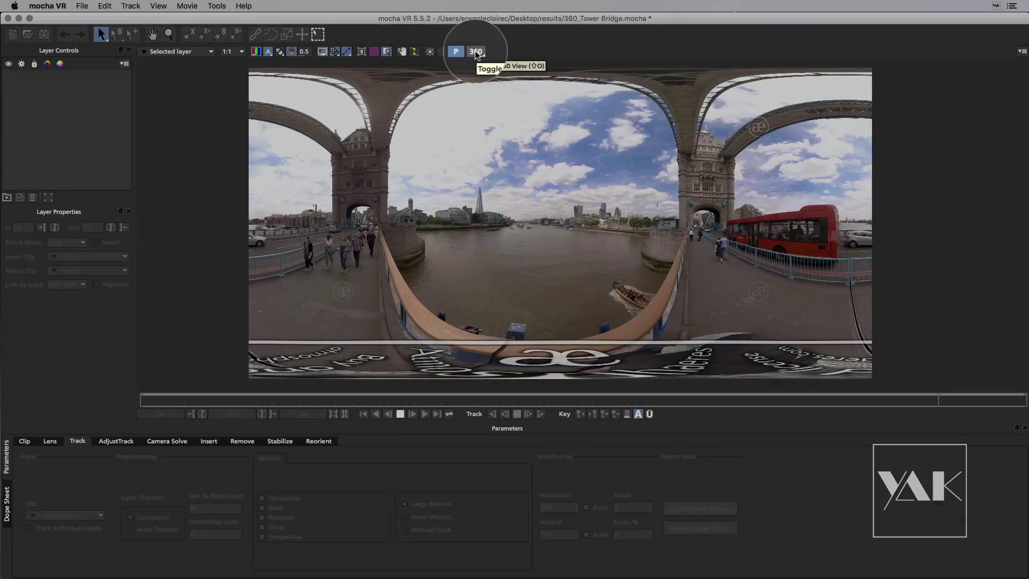
click(476, 52)
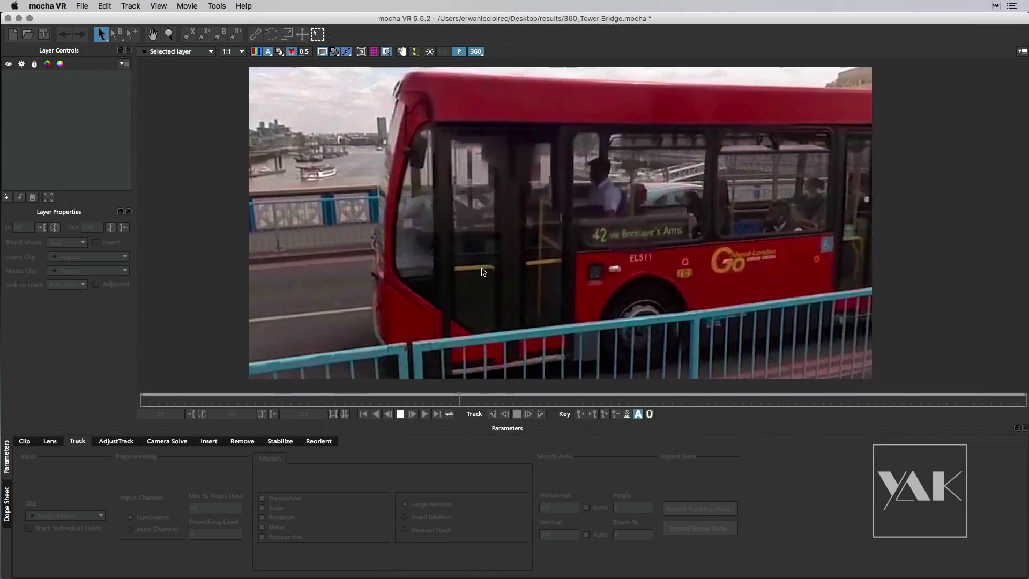
Look around the playing clip in the 360 view, covering the river, the bridge walkway, and the road behind the railing.
key(z)
drag(494, 305, 502, 360)
key(x)
drag(565, 269, 244, 268)
drag(510, 284, 583, 276)
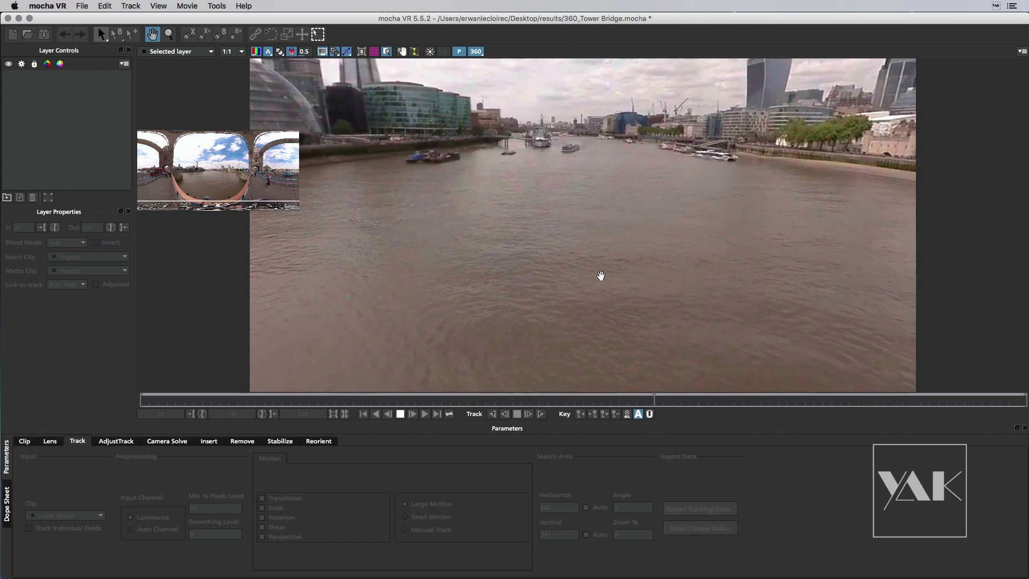
drag(681, 263, 485, 269)
drag(644, 272, 484, 268)
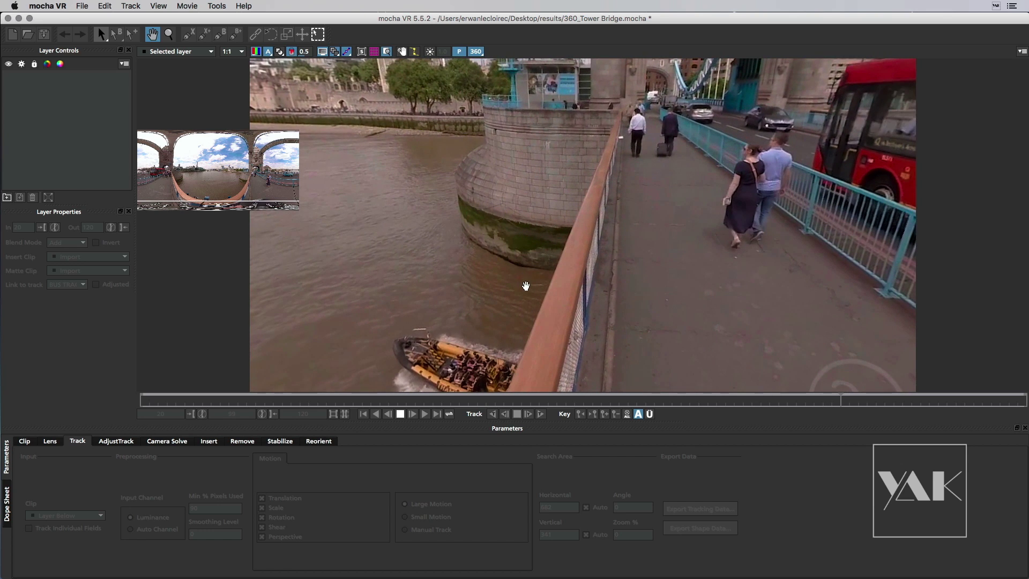
key(s)
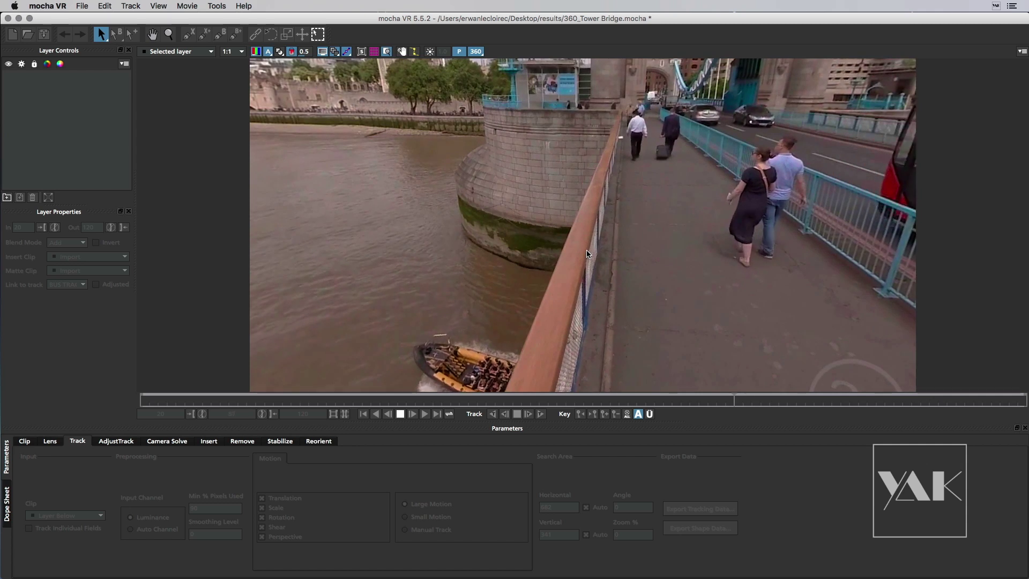
key(x)
drag(837, 268, 363, 239)
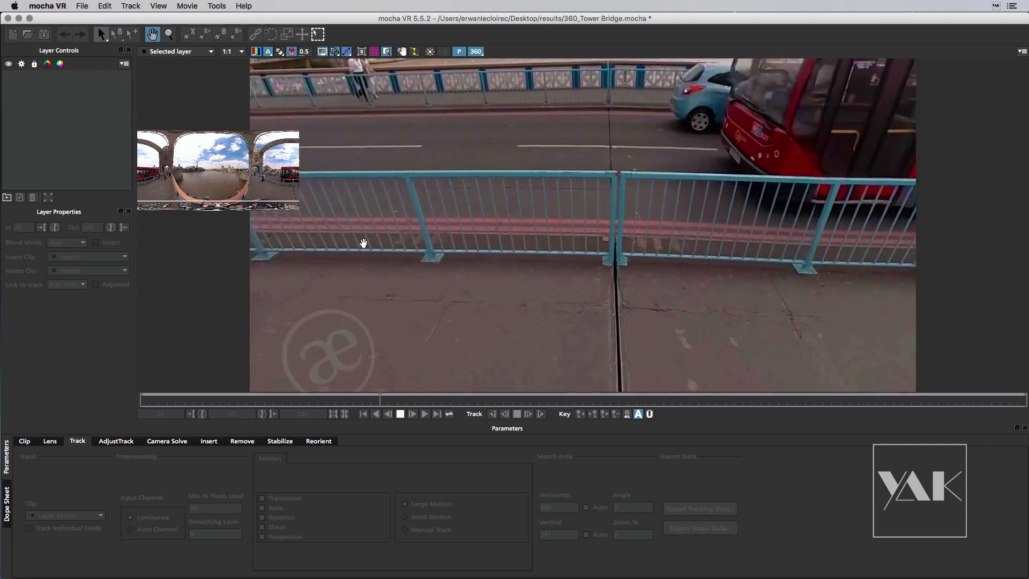
drag(570, 239, 593, 289)
key(s)
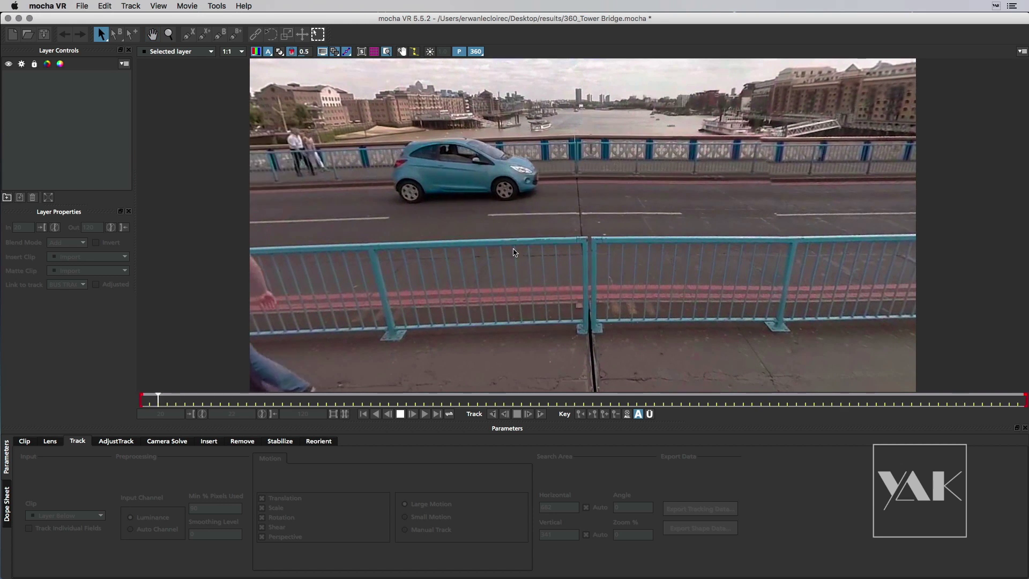
Compare the flat and 360 views, and inspect the Zenith (top) and Nadir (bottom) preset views.
click(477, 52)
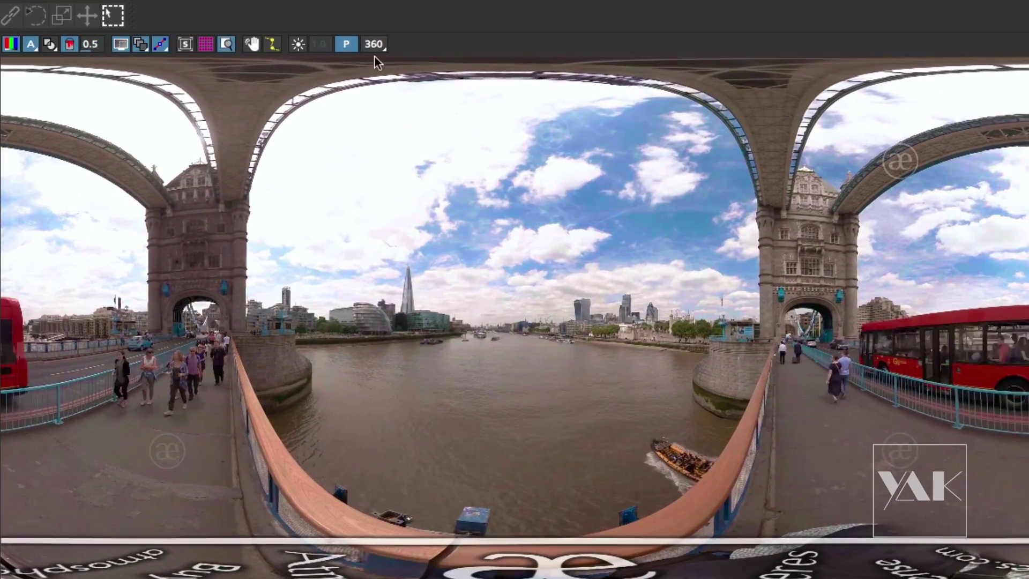
click(476, 52)
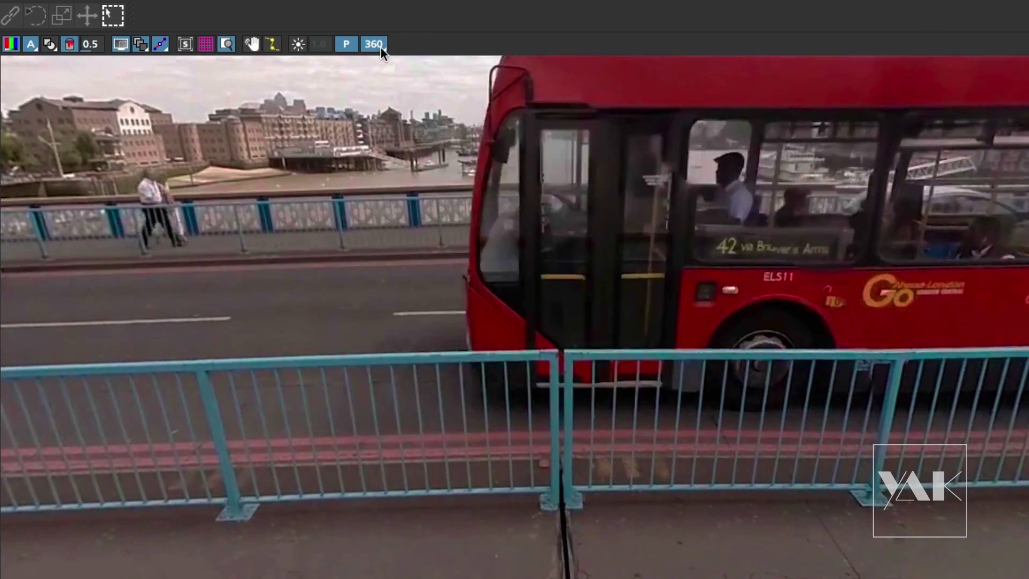
click(379, 47)
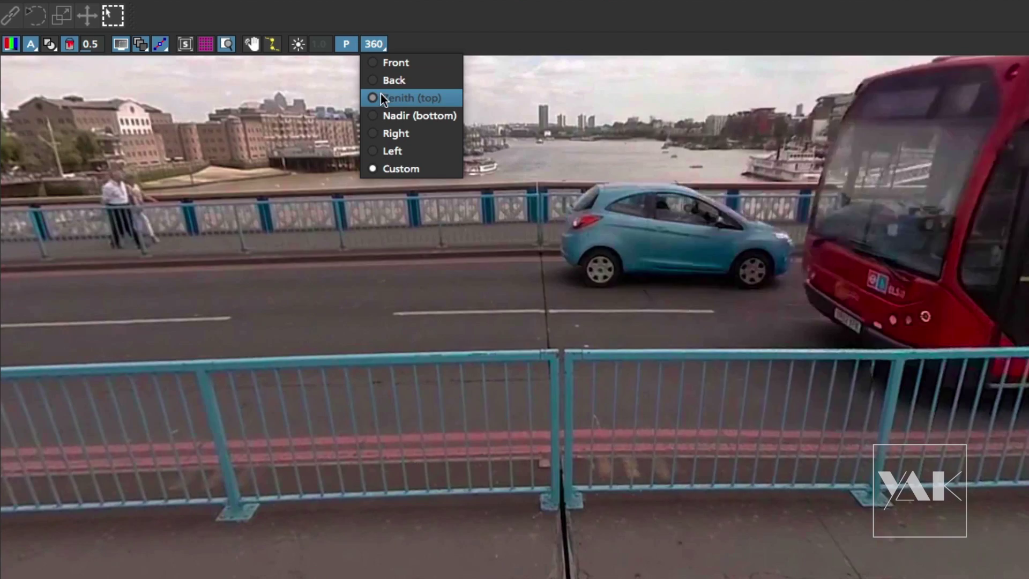
click(372, 98)
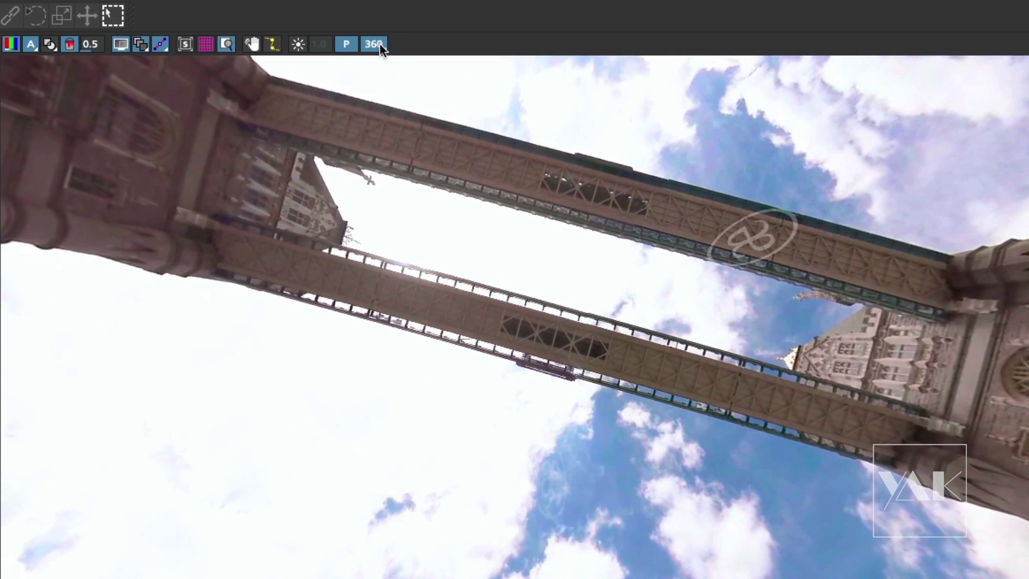
click(379, 44)
click(374, 115)
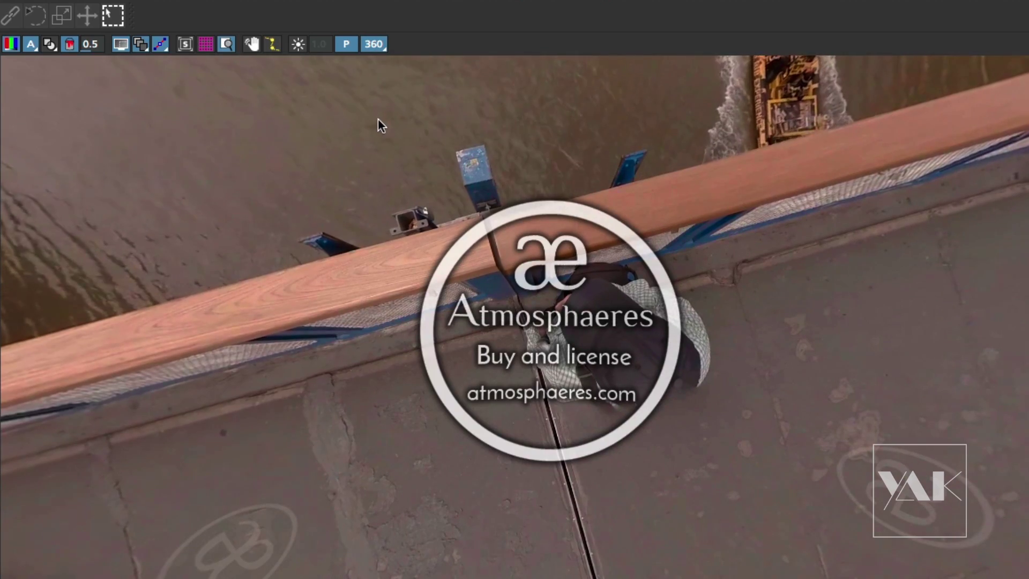
Show the Front preset of the 360 view and switch on to the Back preset.
click(380, 46)
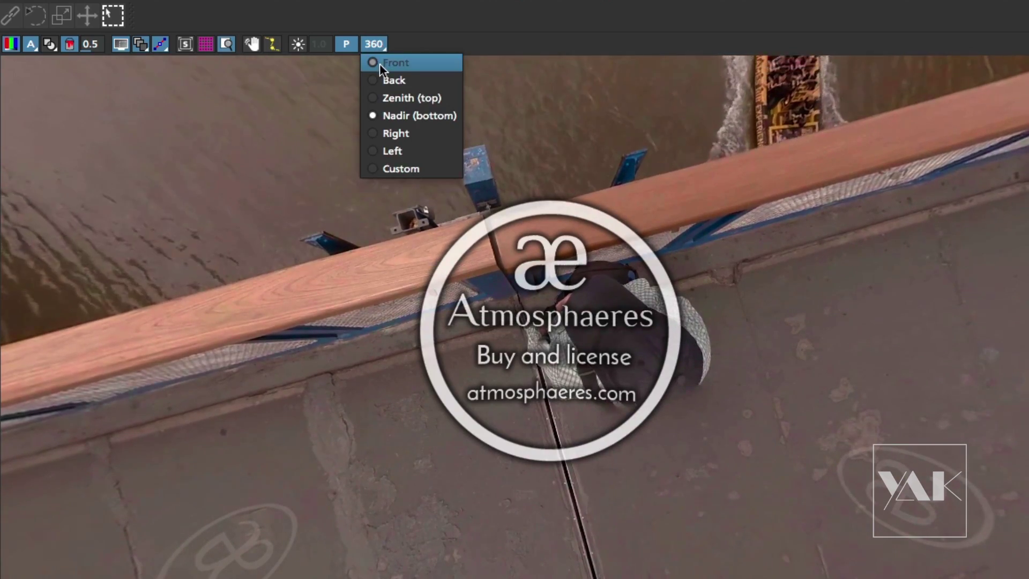
click(380, 63)
click(382, 44)
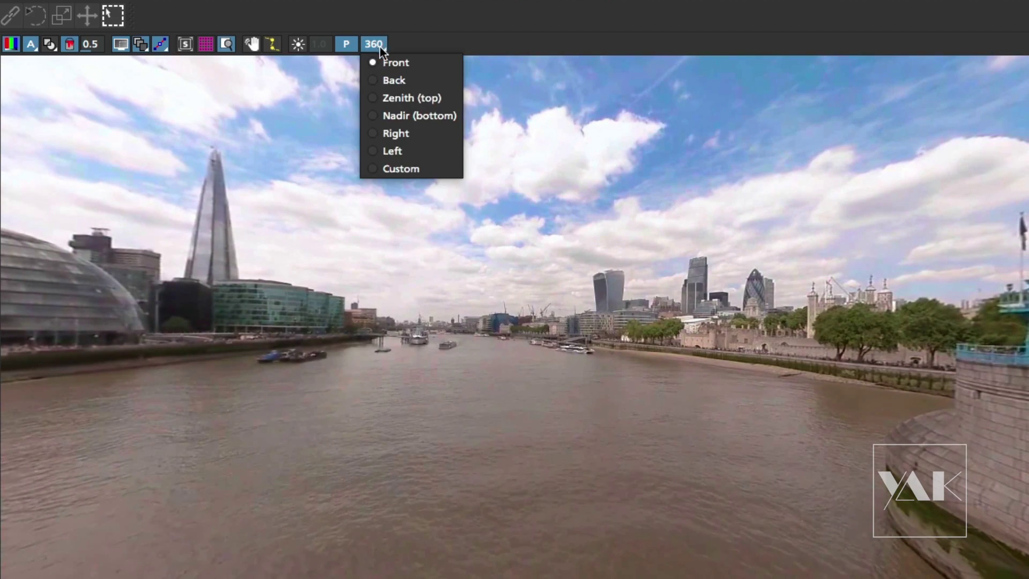
click(377, 78)
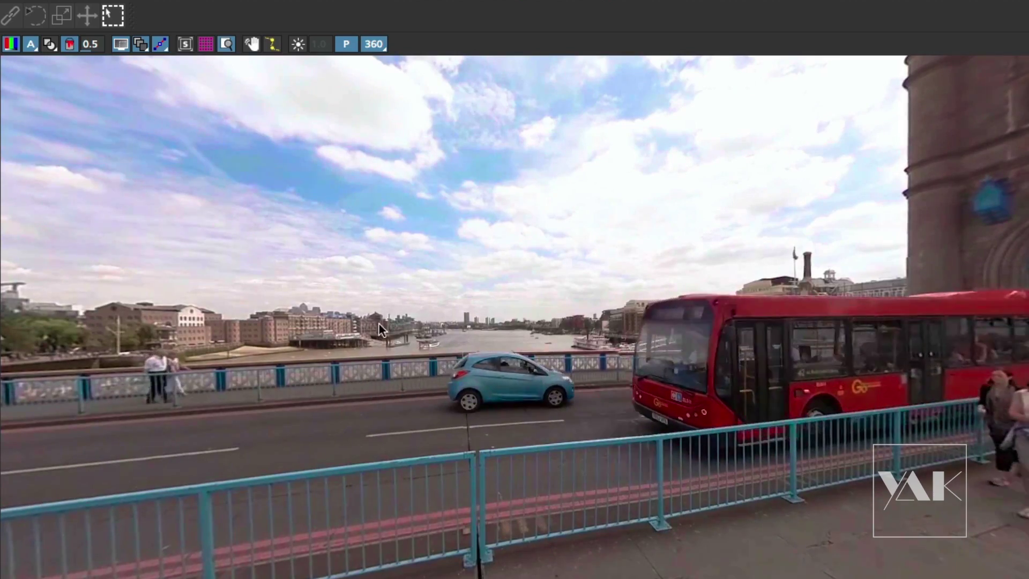
Stop playback and move to frame 75, framing the front half of the red bus in the 360 view.
drag(421, 407, 430, 345)
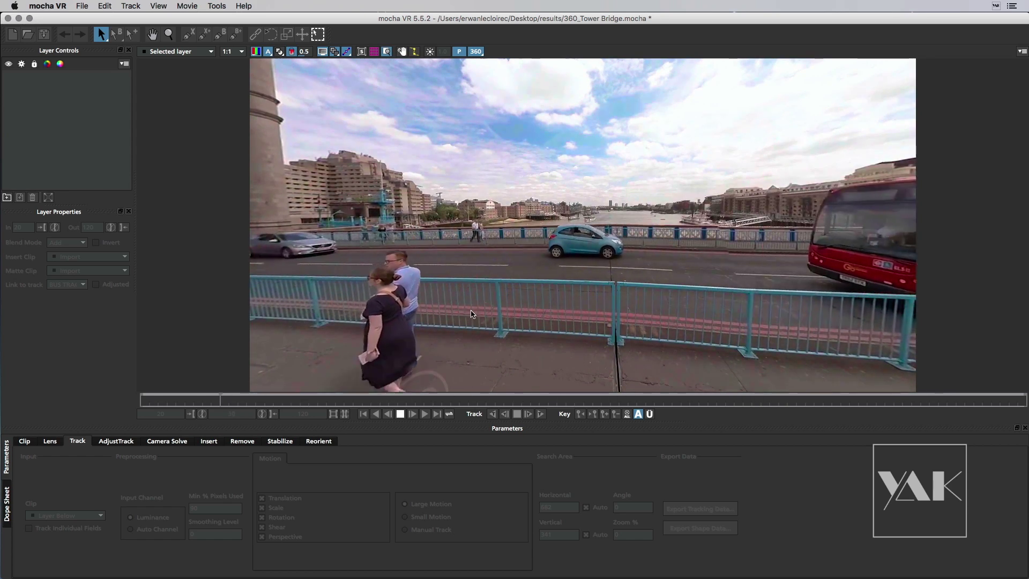
click(402, 413)
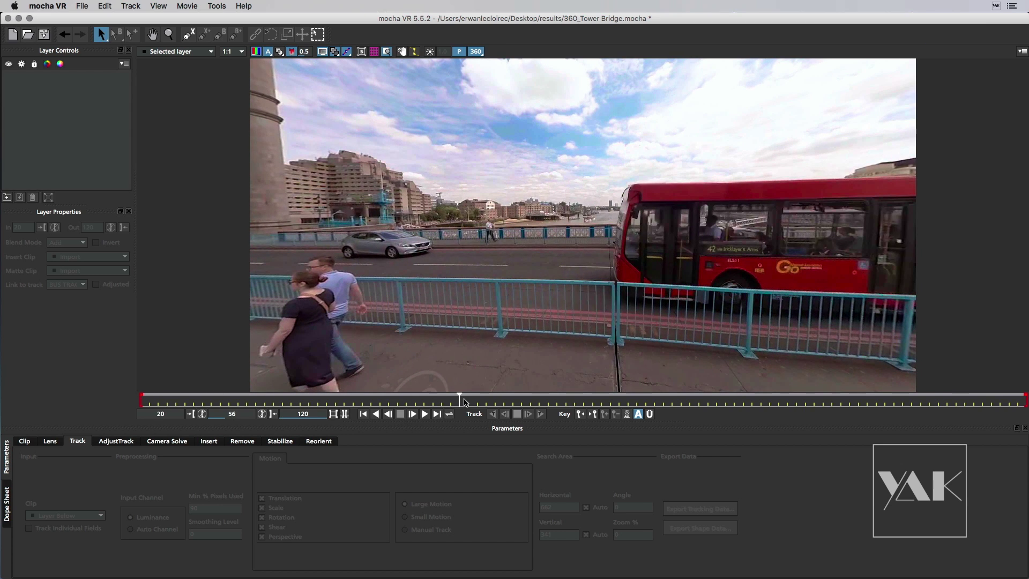
drag(460, 399, 594, 397)
drag(670, 399, 632, 396)
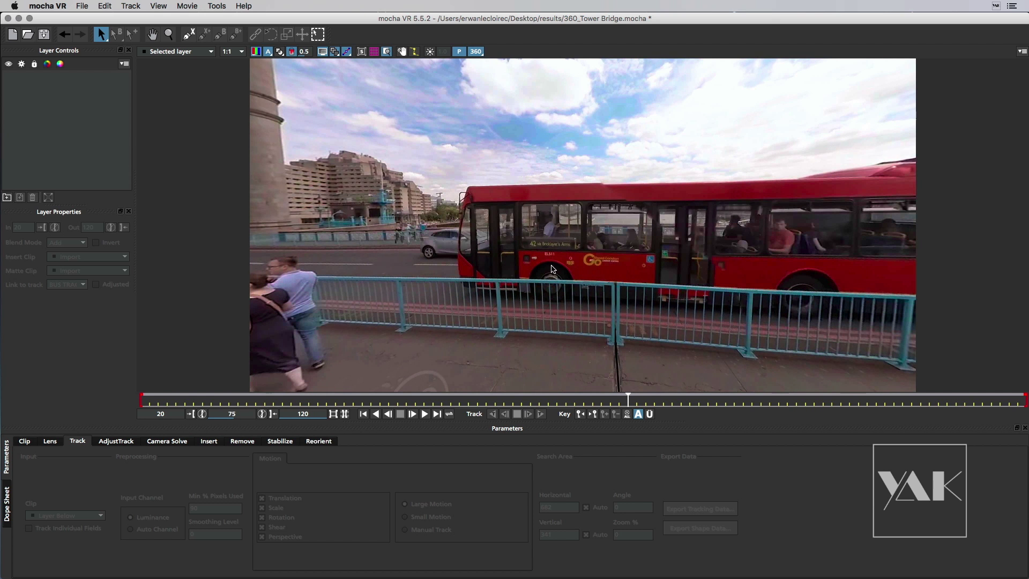
key(z)
drag(578, 245, 580, 187)
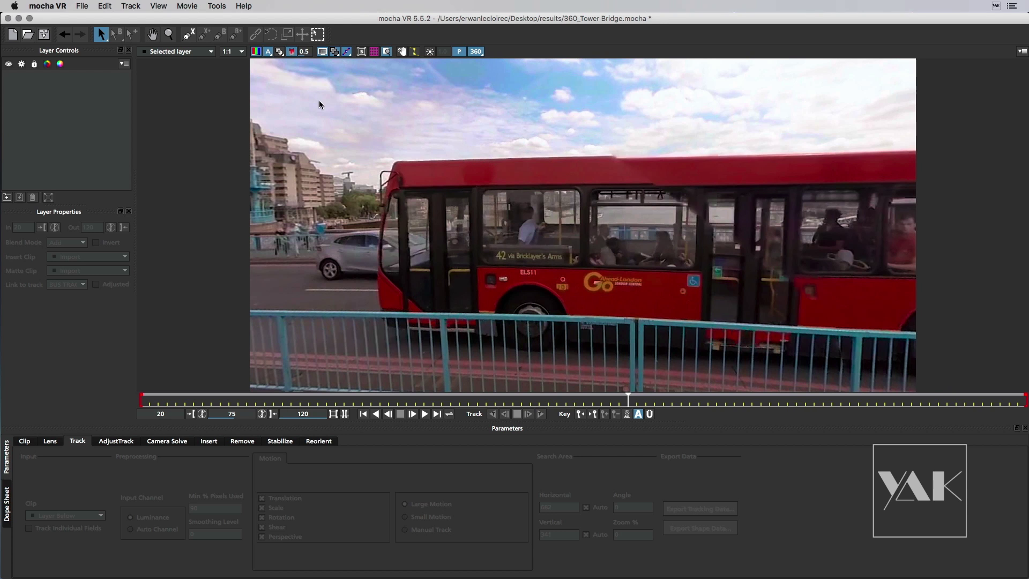
Draw a closed four-point X-spline around the red side panel with the Go-Ahead logo, between the bus's front wheel and middle door.
click(188, 35)
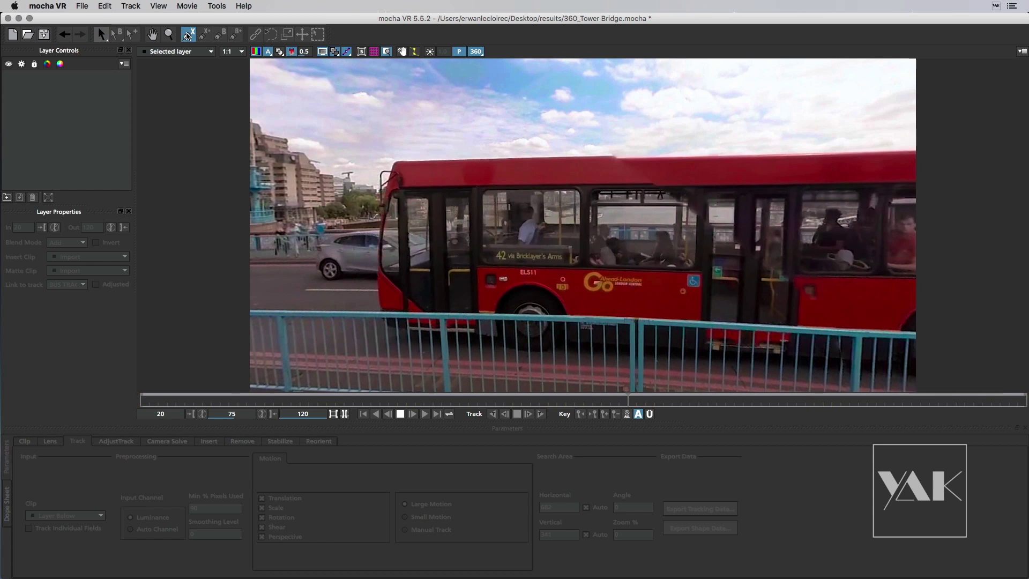
click(566, 269)
click(707, 276)
click(702, 319)
click(535, 299)
click(580, 310)
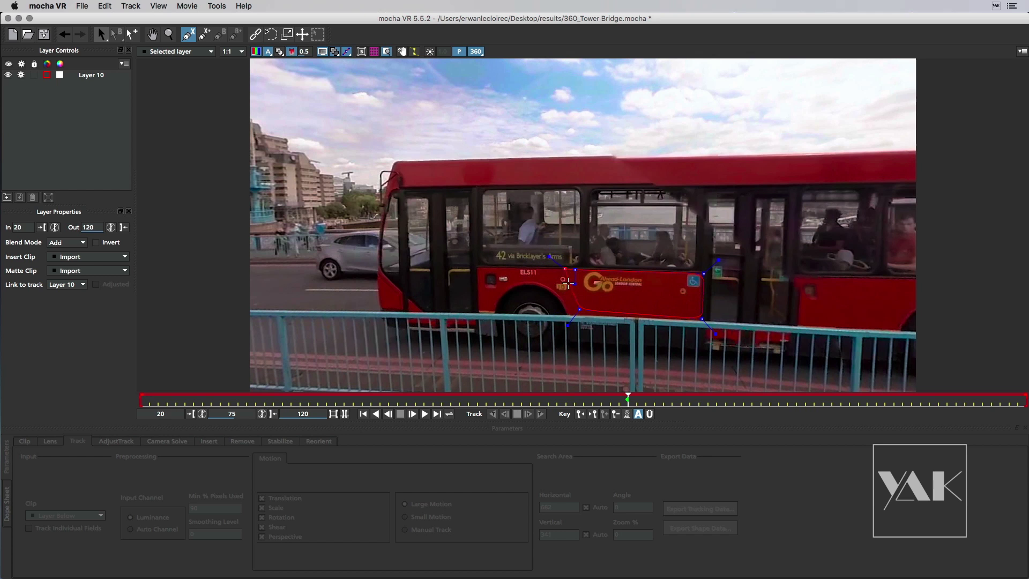
right_click(567, 291)
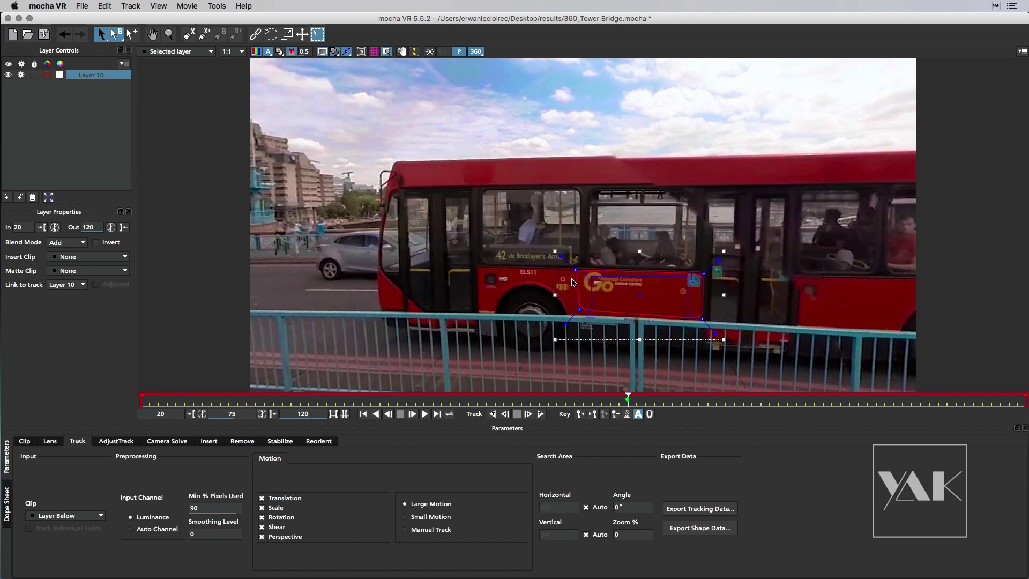
Extend the front-wheel end of the spline toward the front of the bus and hide the planar surface.
drag(574, 271, 539, 273)
drag(578, 310, 548, 311)
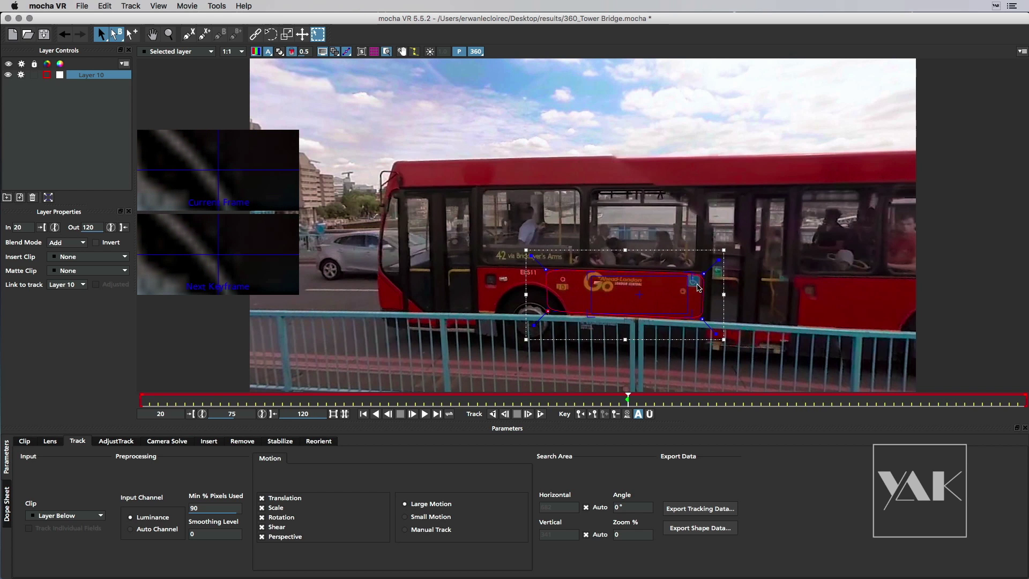
click(361, 52)
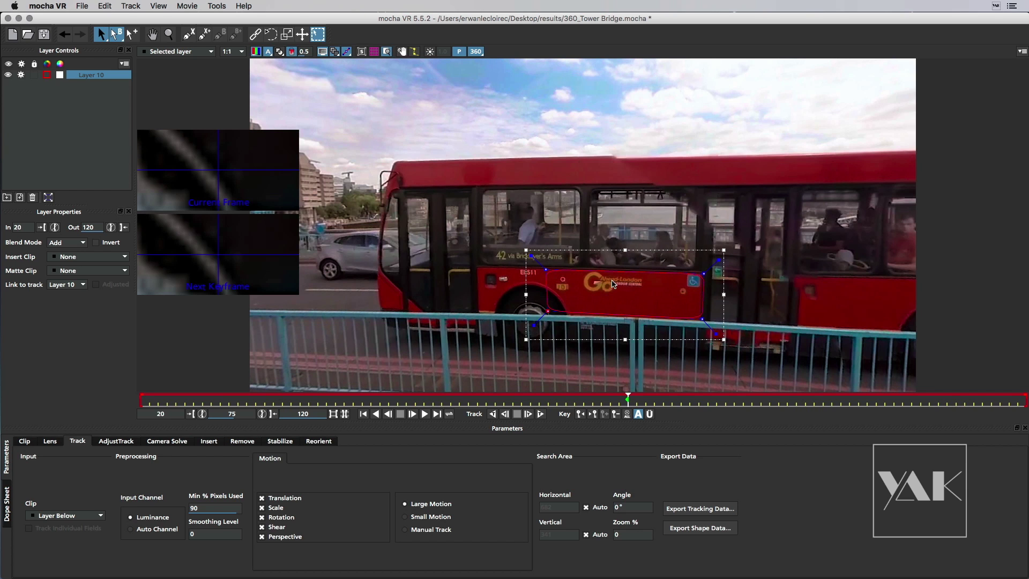
Widen the spline's tangents slightly and fine-tune its four corner points against the edges of the bus's lower side panel.
drag(703, 275, 701, 274)
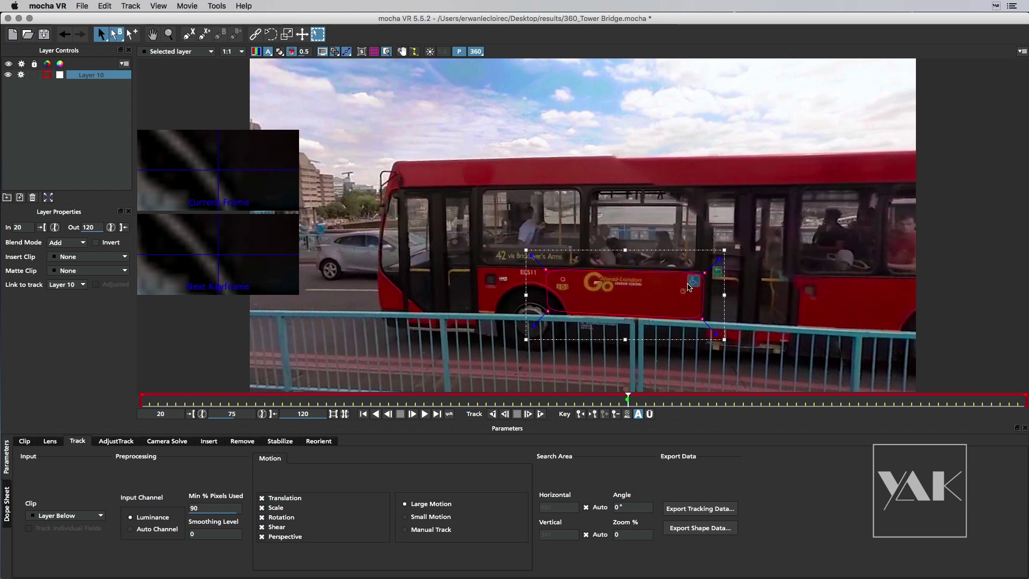
drag(724, 250, 735, 245)
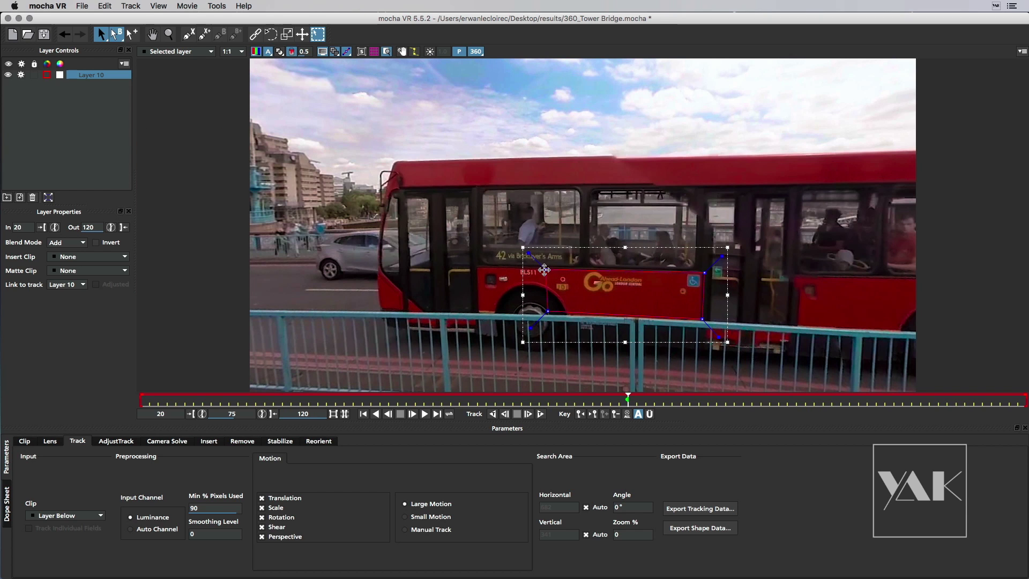
drag(544, 271, 546, 271)
drag(703, 273, 701, 274)
drag(700, 316, 698, 312)
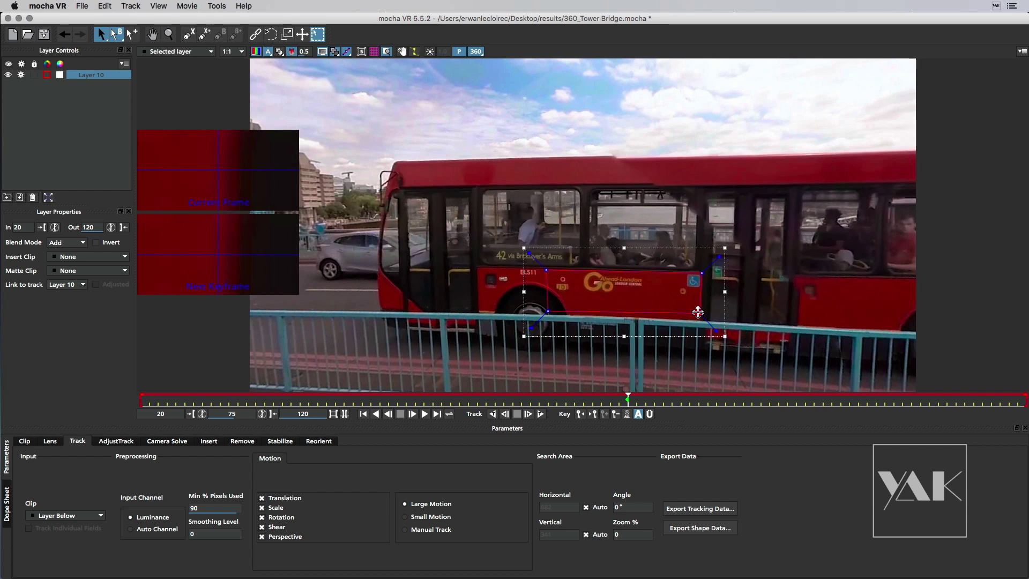
drag(548, 310, 547, 309)
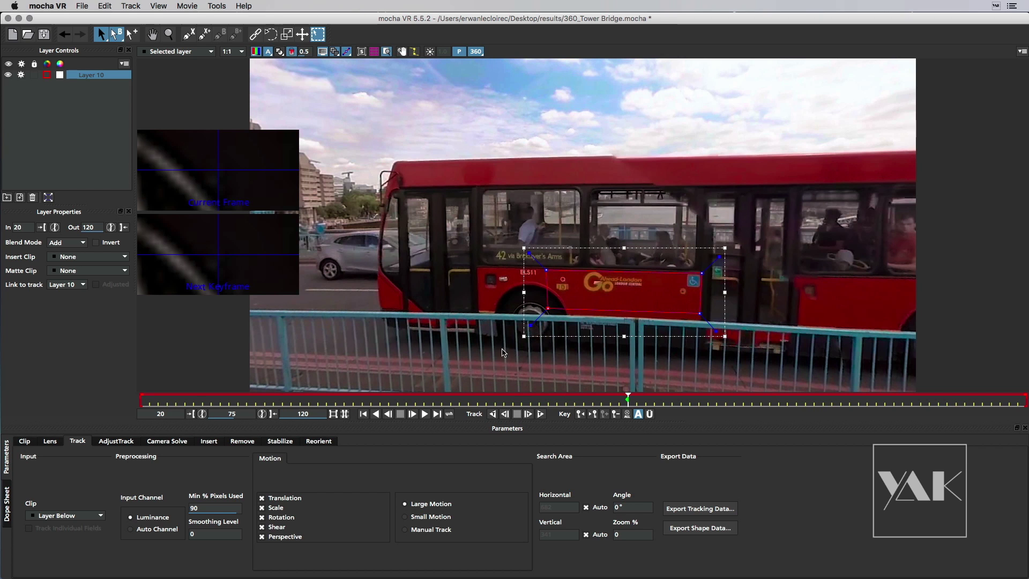
Track the bus panel layer forward from frame 75 to frame 120, keeping the bus in view.
click(541, 415)
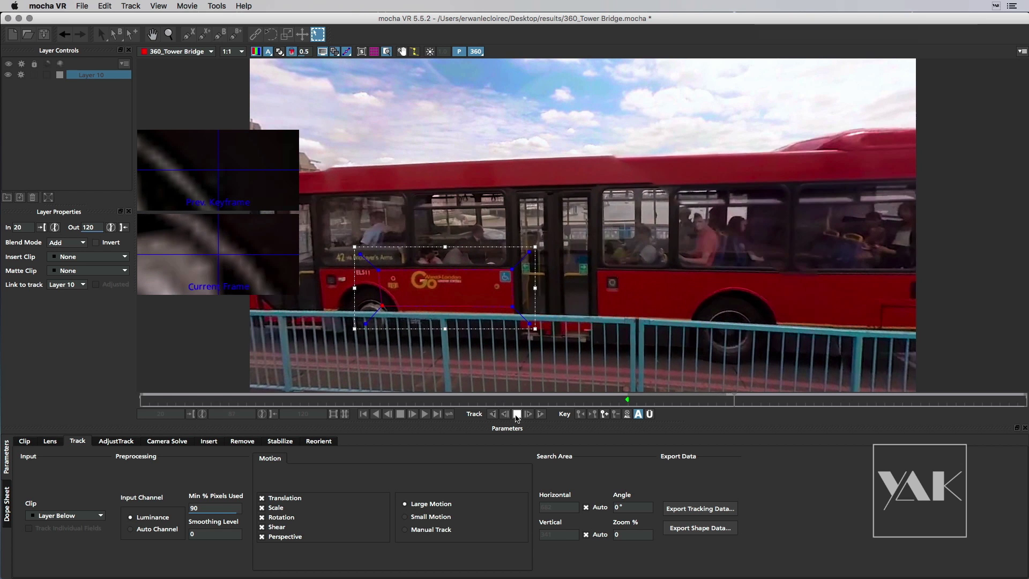
key(Escape)
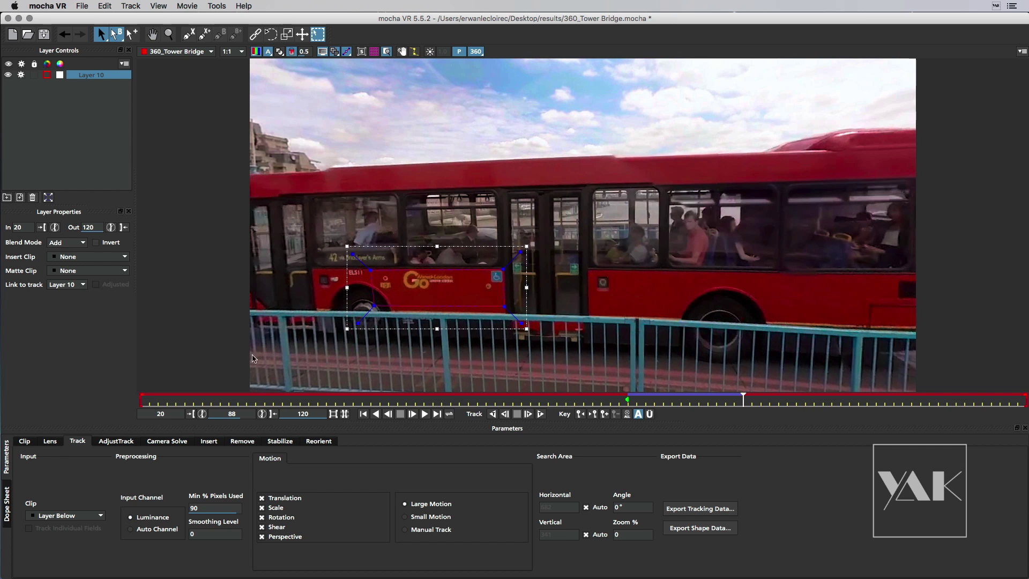
click(540, 415)
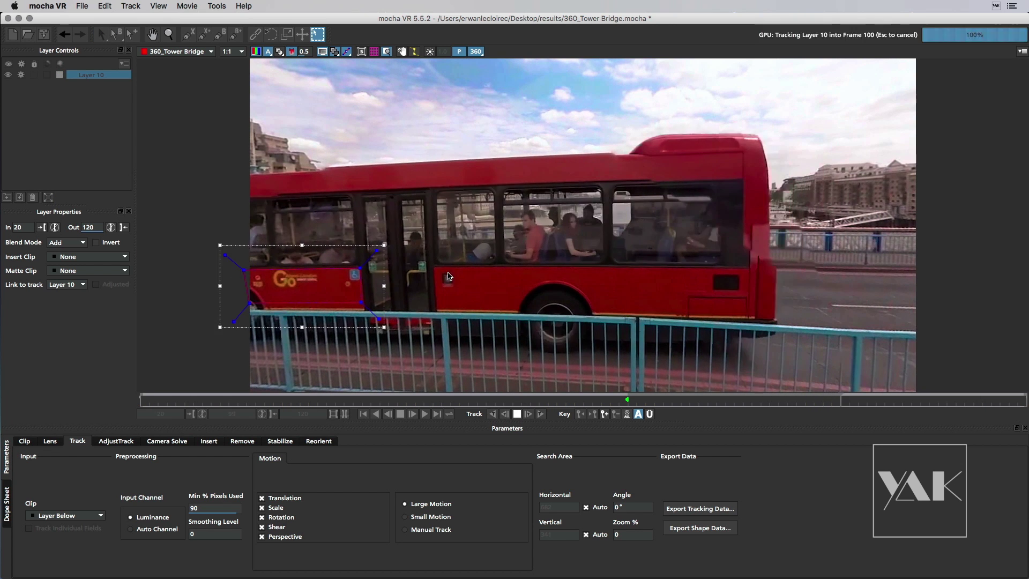
key(x)
drag(467, 251, 530, 300)
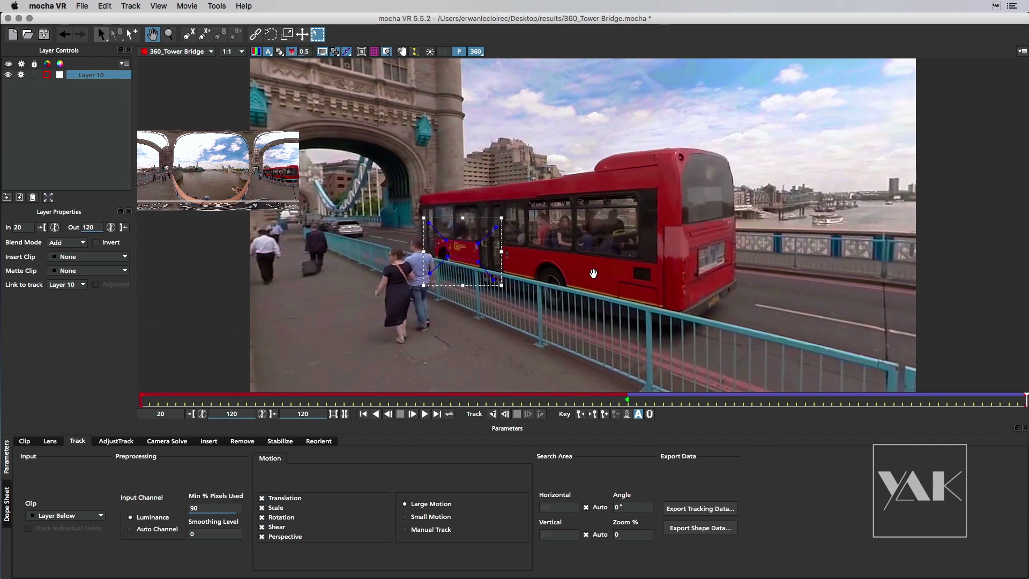
key(x)
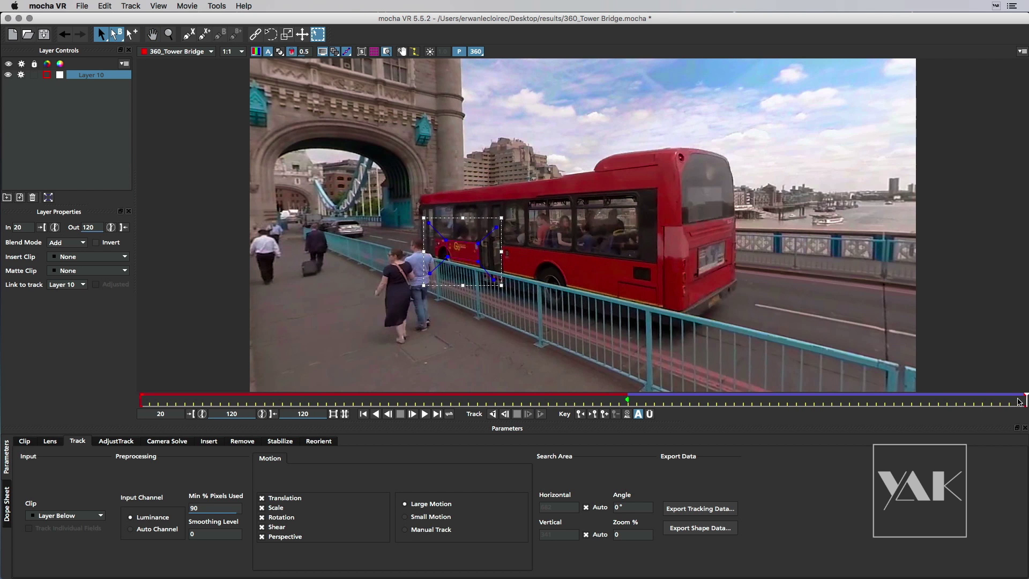
Return to frame 75 and track the bus panel layer backward to frame 20.
drag(1025, 400, 628, 399)
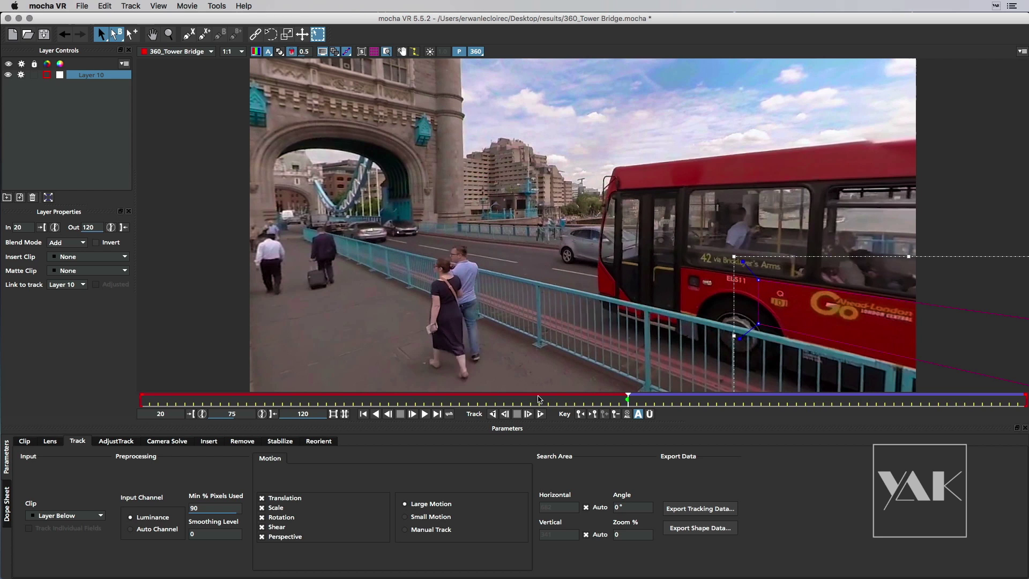
click(494, 415)
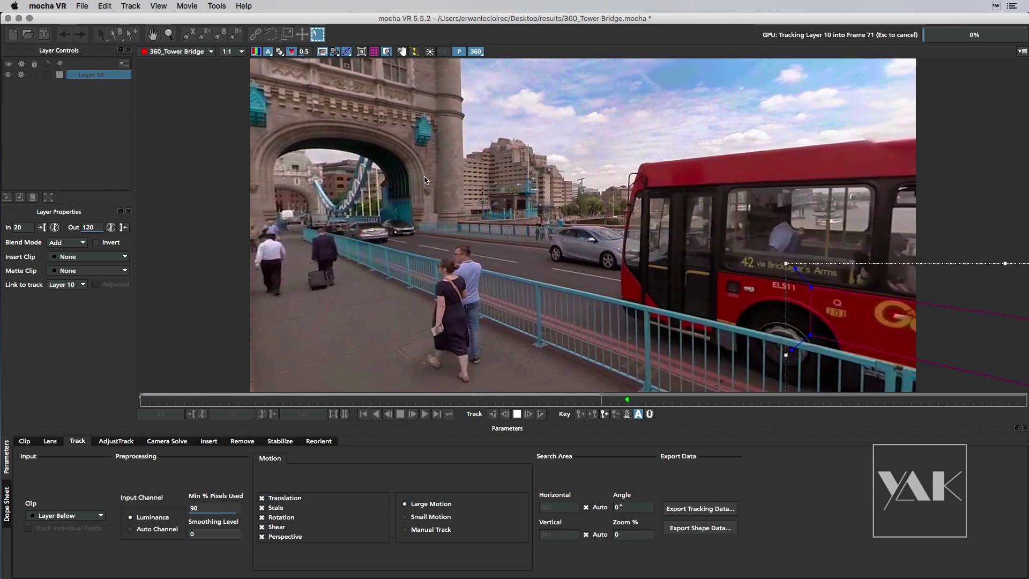
Turn off the 360 view and scrub the timeline to check the bus track across the flat equirectangular image's seam.
click(476, 52)
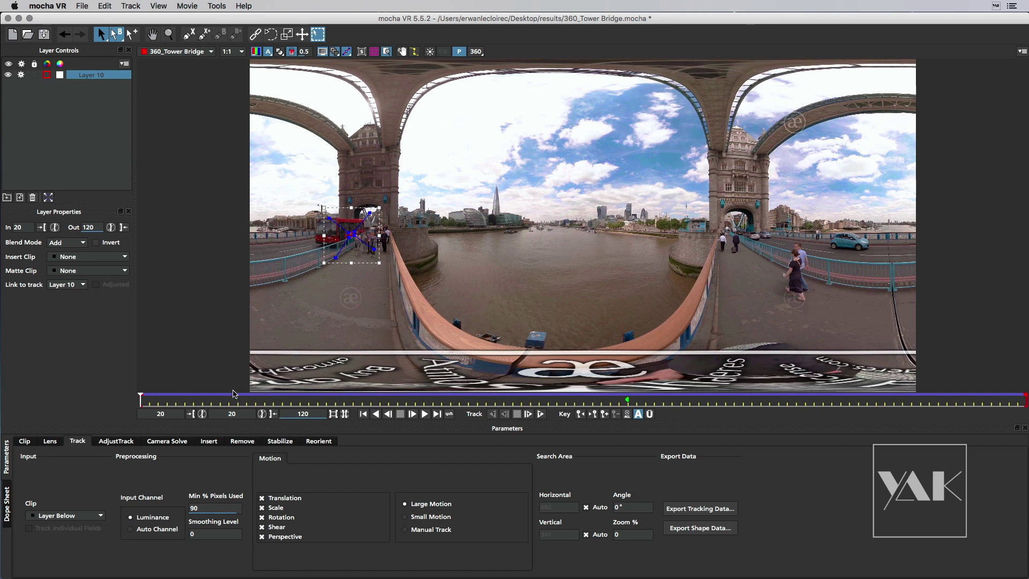
drag(143, 399, 451, 392)
click(411, 410)
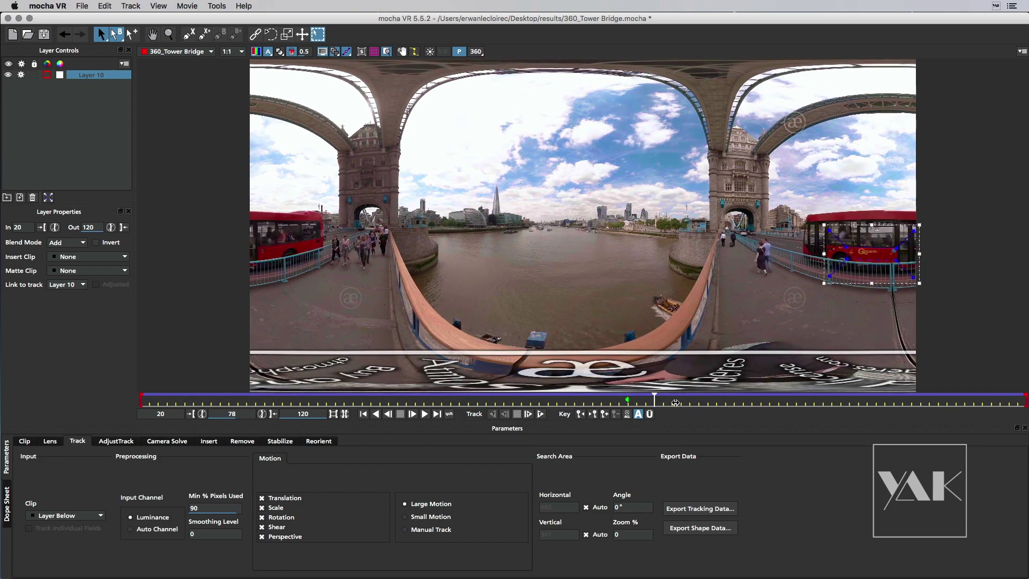
drag(650, 405, 433, 393)
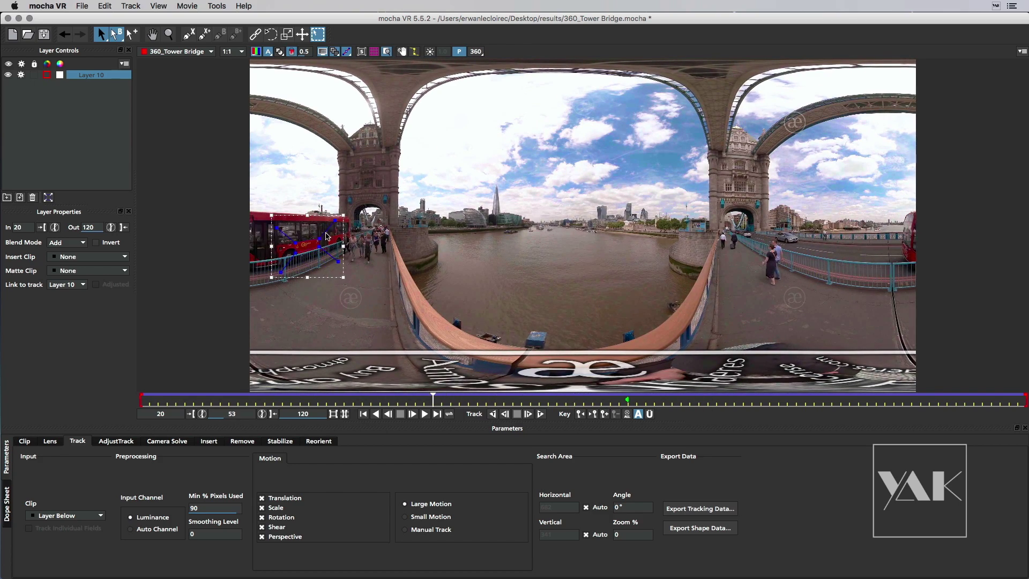
Turn on the 360 view and look straight down at the Atmosphaeres logo with the Nadir (bottom) view.
click(476, 53)
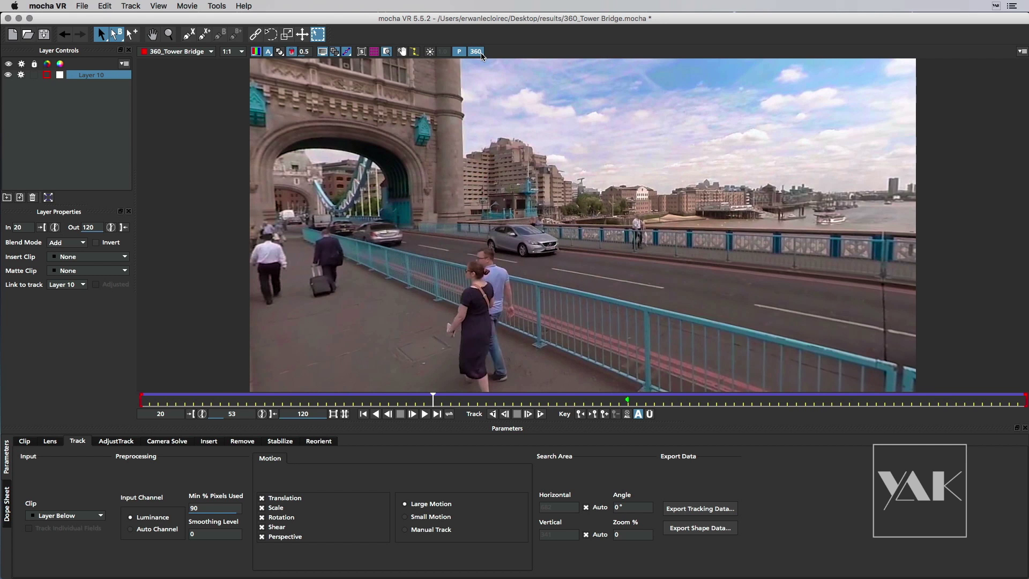
right_click(482, 56)
click(476, 98)
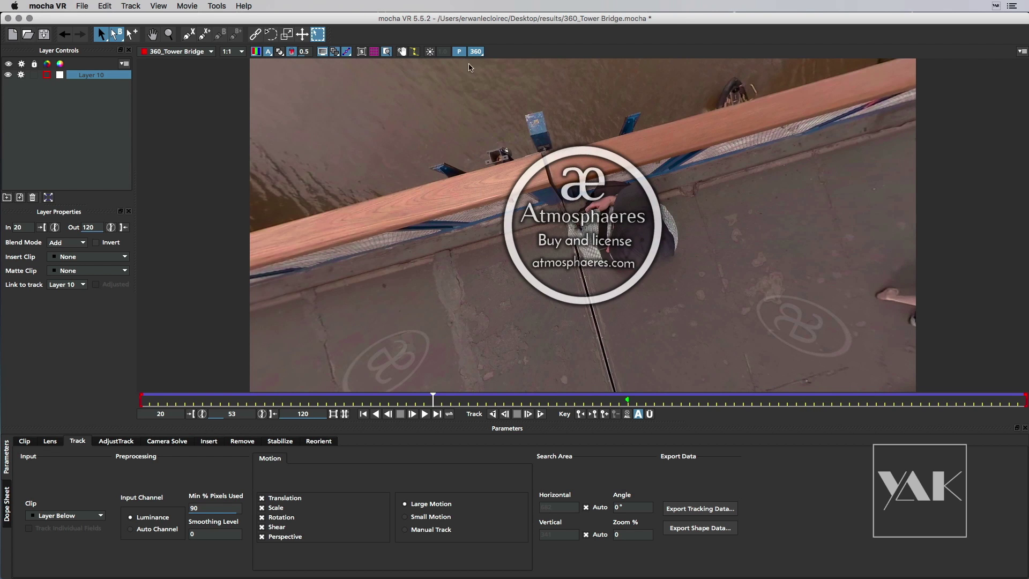
Draw a closed X-spline around the stretched Atmosphaeres logo at the bottom of the flat equirectangular image.
click(476, 52)
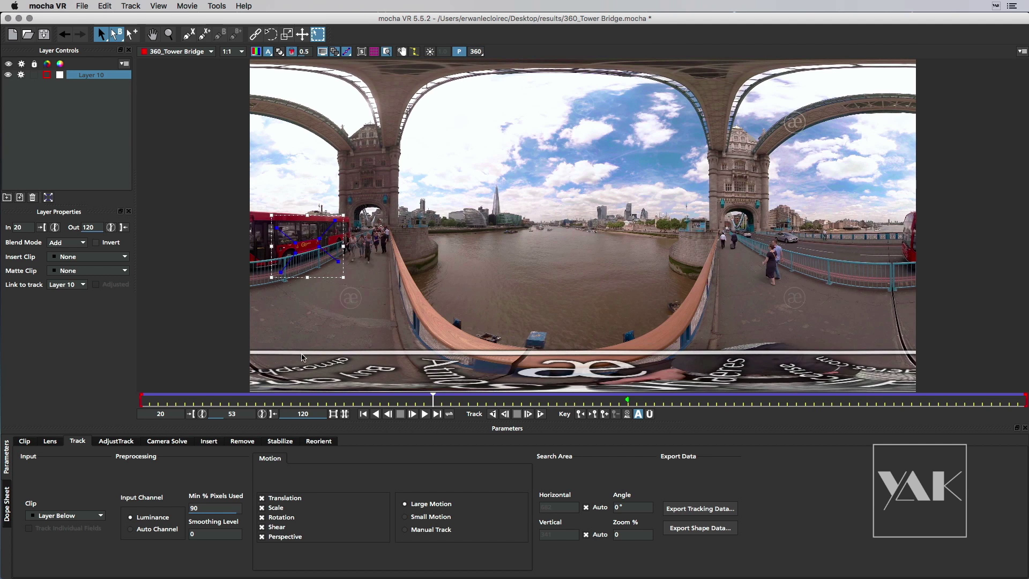
click(189, 34)
click(248, 210)
click(236, 345)
click(320, 340)
click(476, 349)
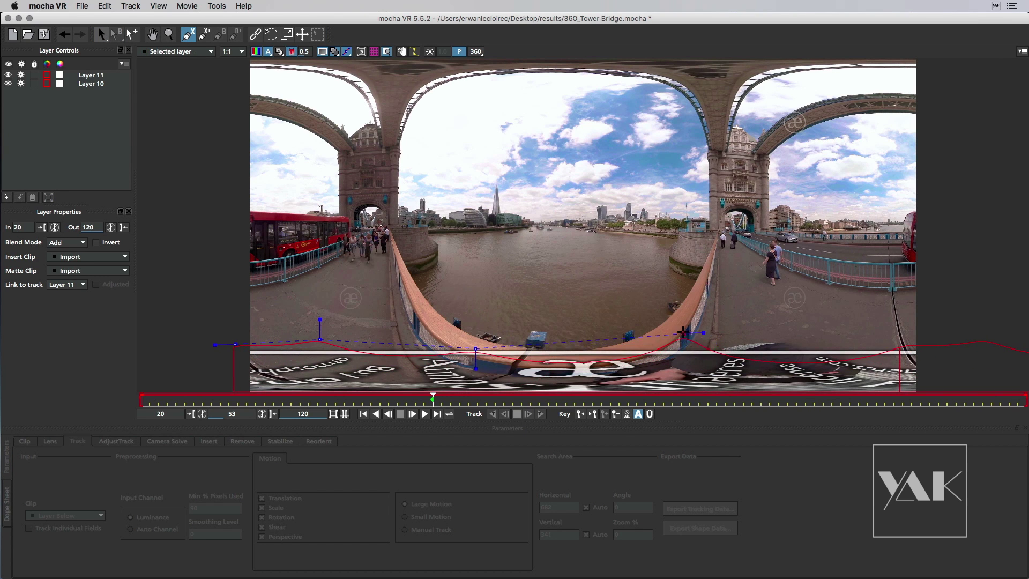
click(693, 329)
click(846, 338)
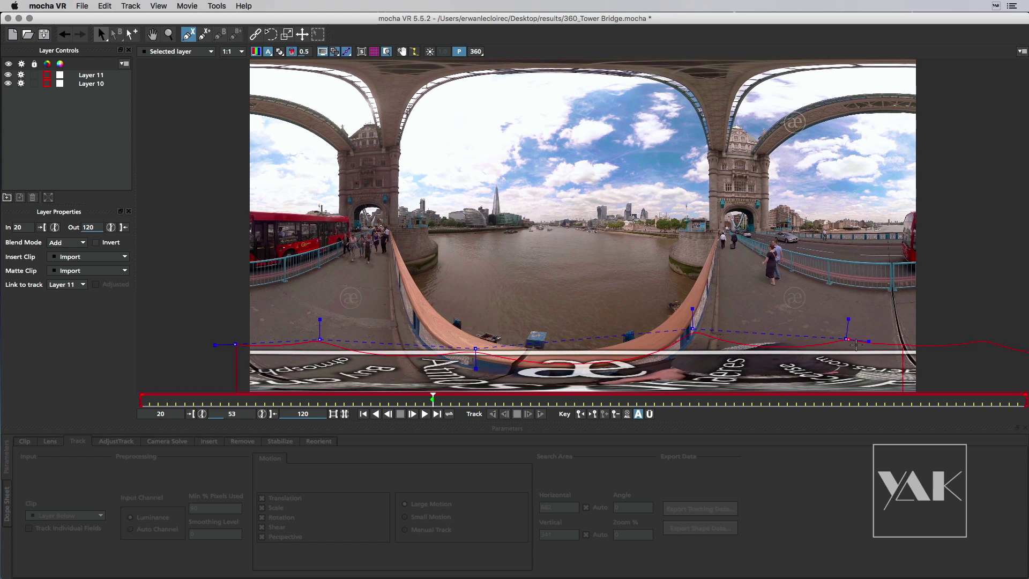
click(907, 346)
right_click(888, 344)
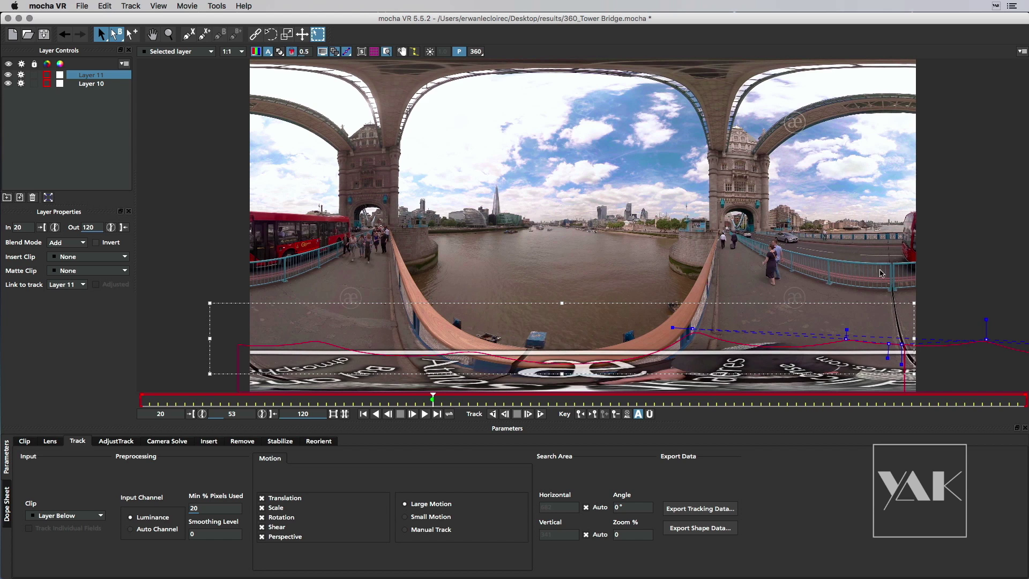
Zoom out to see the whole spline and reshape its points around the circular Atmosphaeres logo in the 360 nadir view.
key(z)
drag(578, 288, 571, 390)
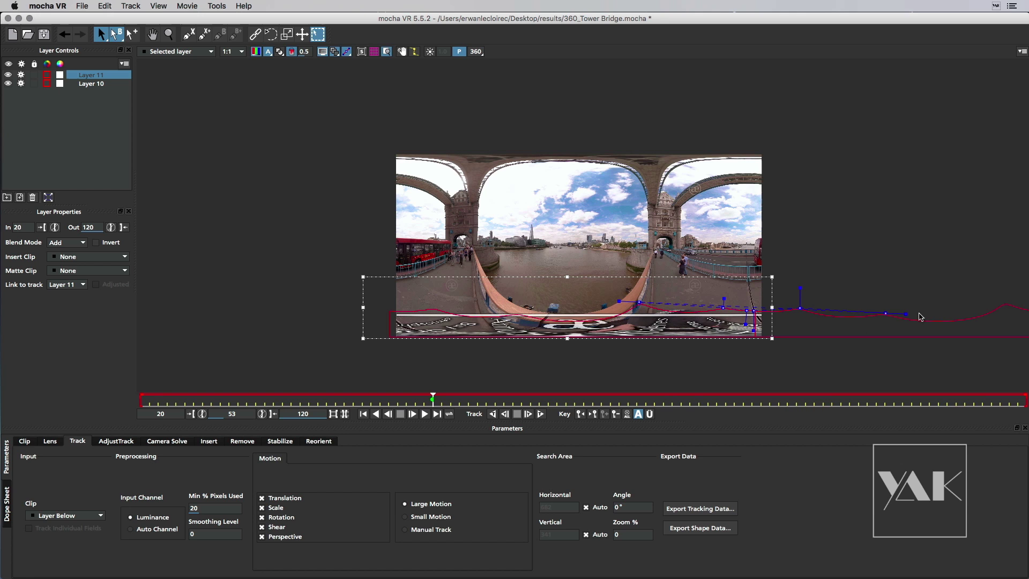
click(476, 52)
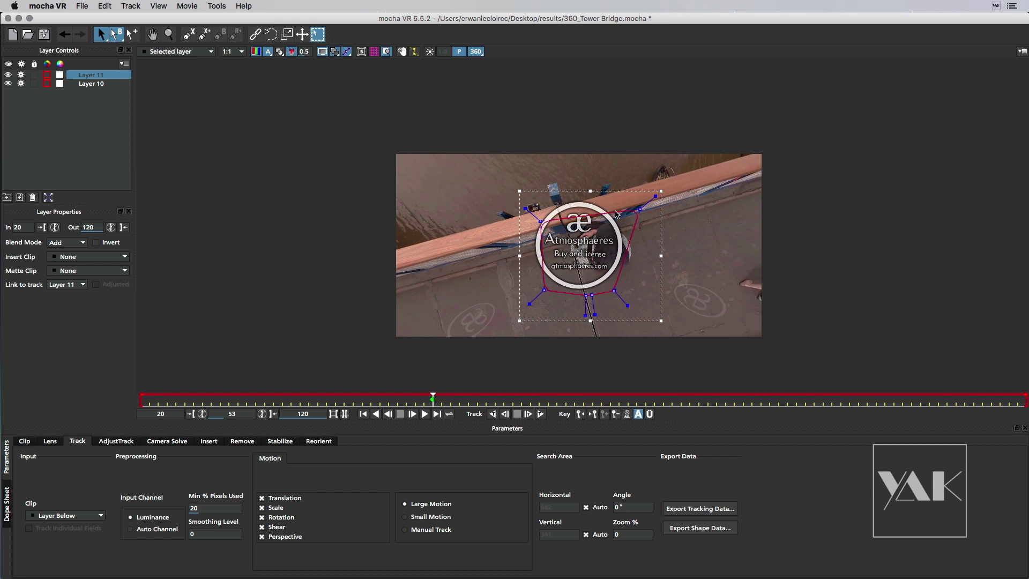
mouse_move(639, 210)
mouse_down()
mouse_move(605, 195)
mouse_move(620, 214)
mouse_up()
drag(540, 222, 523, 202)
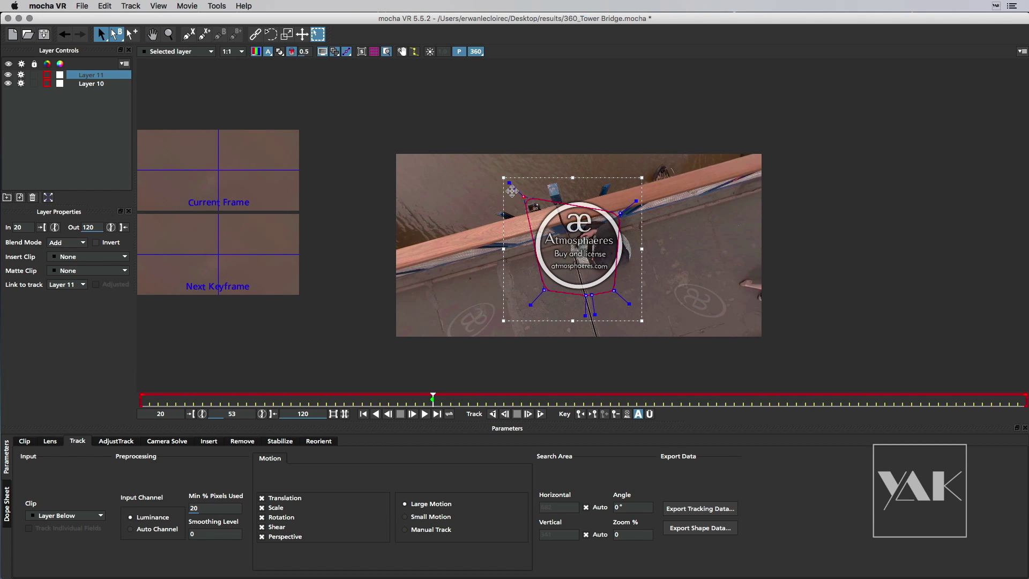
drag(620, 214, 626, 199)
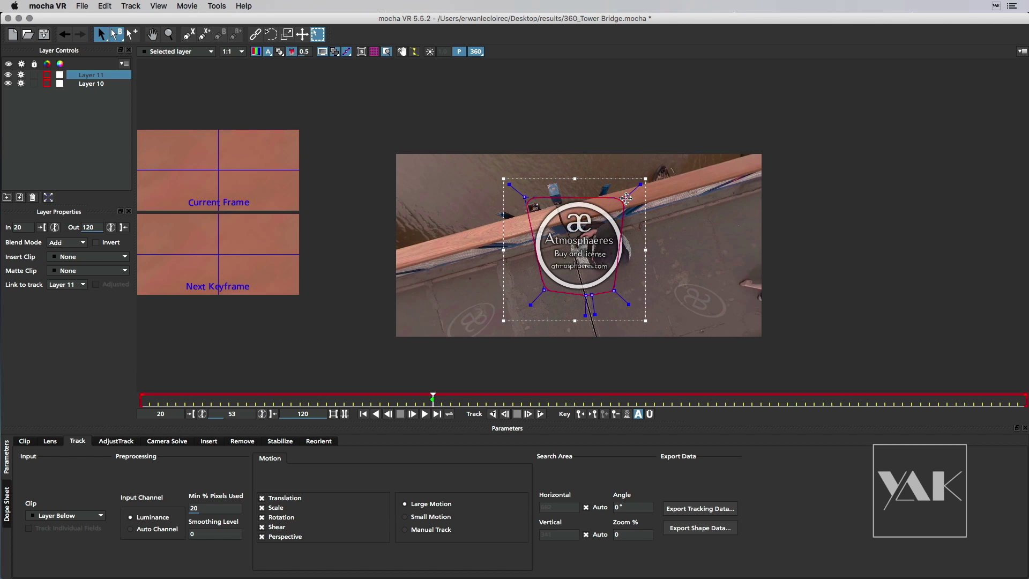
mouse_move(615, 291)
mouse_down()
mouse_move(624, 282)
mouse_move(571, 296)
mouse_move(535, 288)
mouse_move(595, 294)
mouse_up()
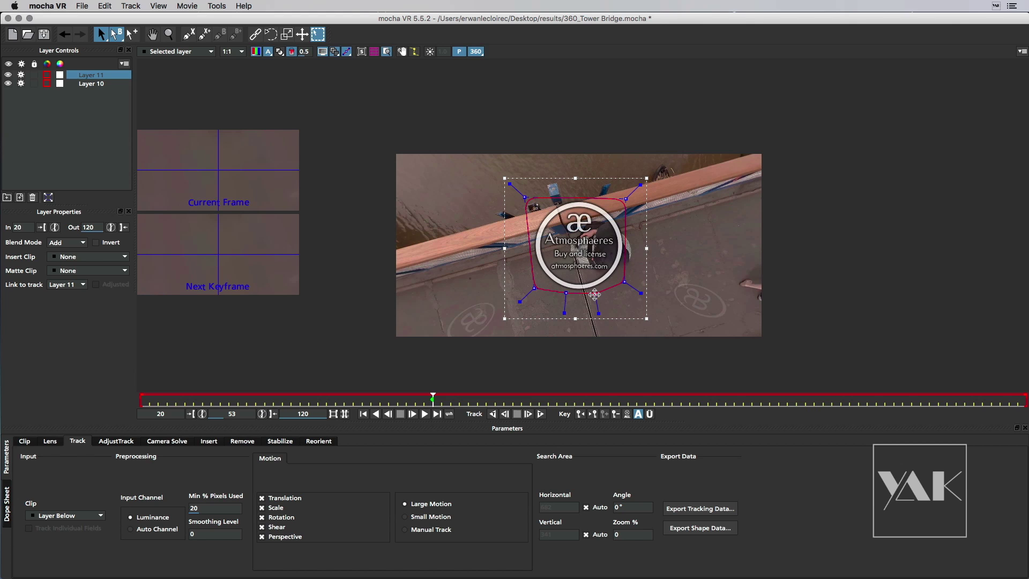
Compare the reshaped logo spline in the flat equirectangular view and delete its layer.
click(477, 52)
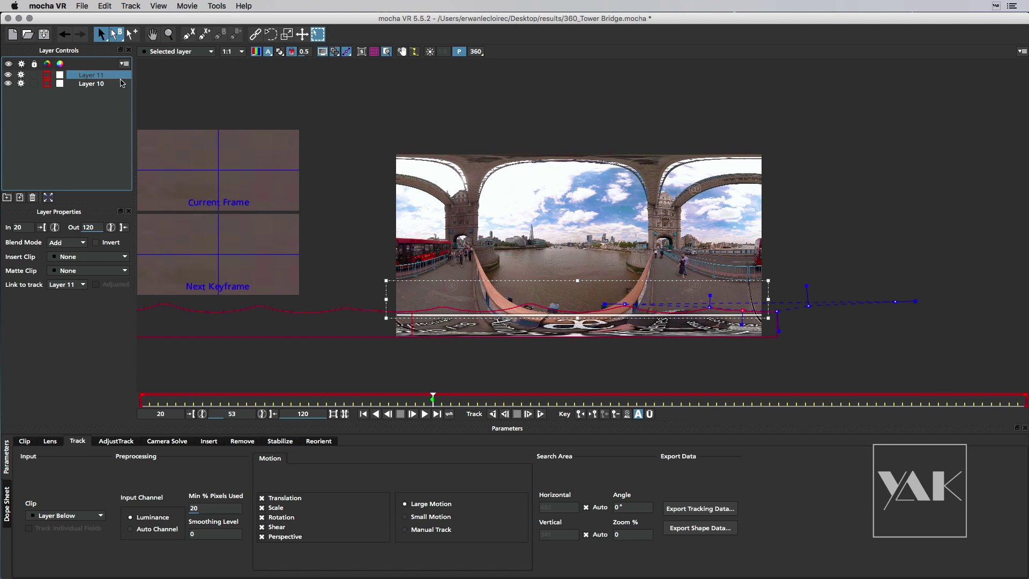
key(Delete)
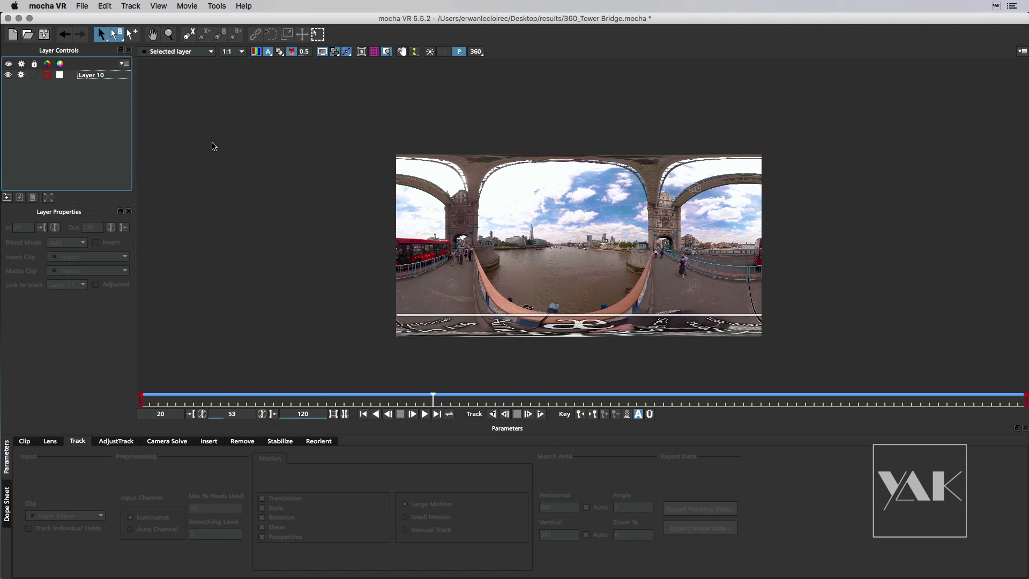
Switch the 360 view to Back, frame the whole side of the bus, and go to frame 60.
click(477, 52)
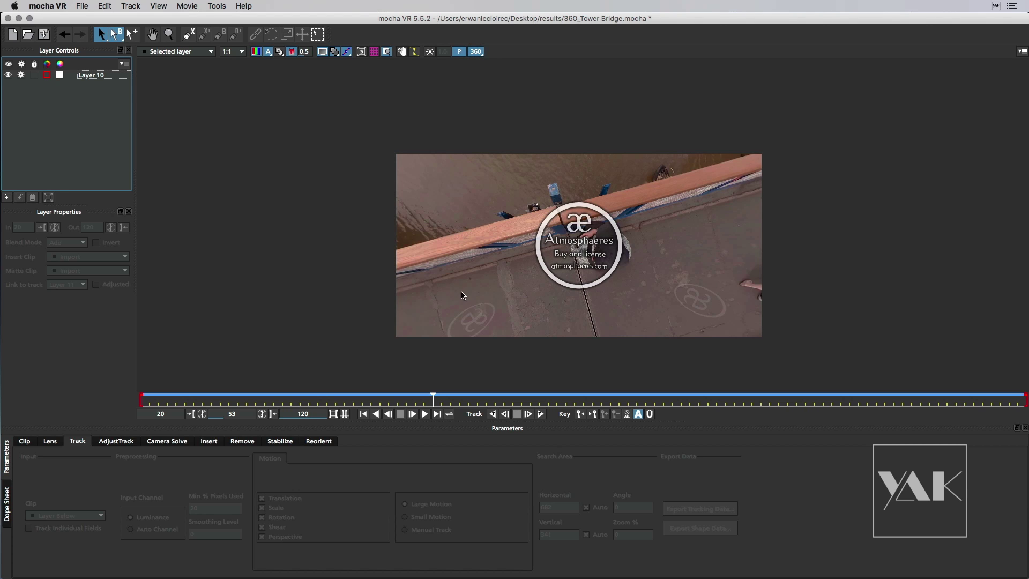
click(483, 57)
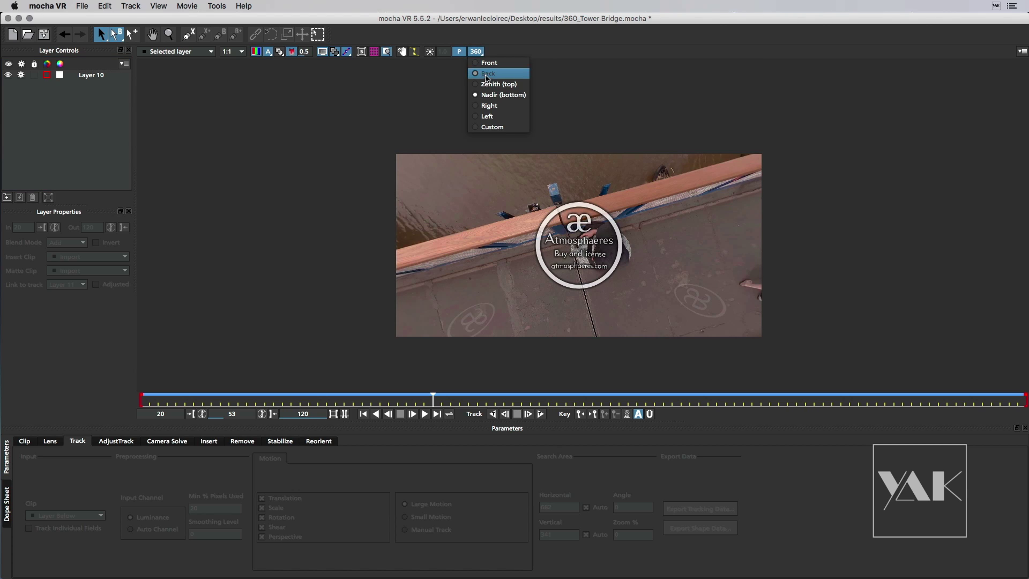
click(488, 81)
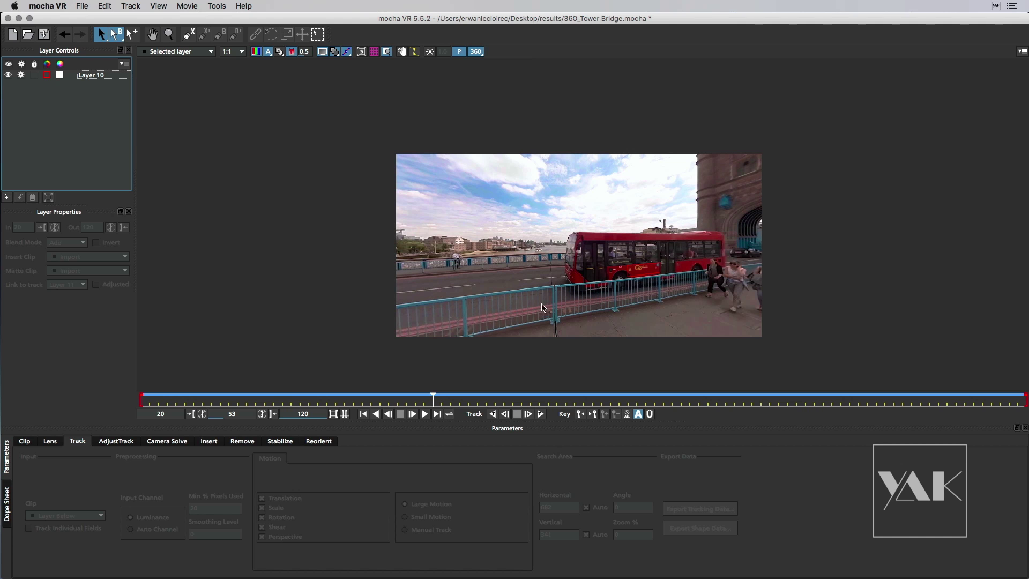
key(m)
drag(575, 251, 582, 177)
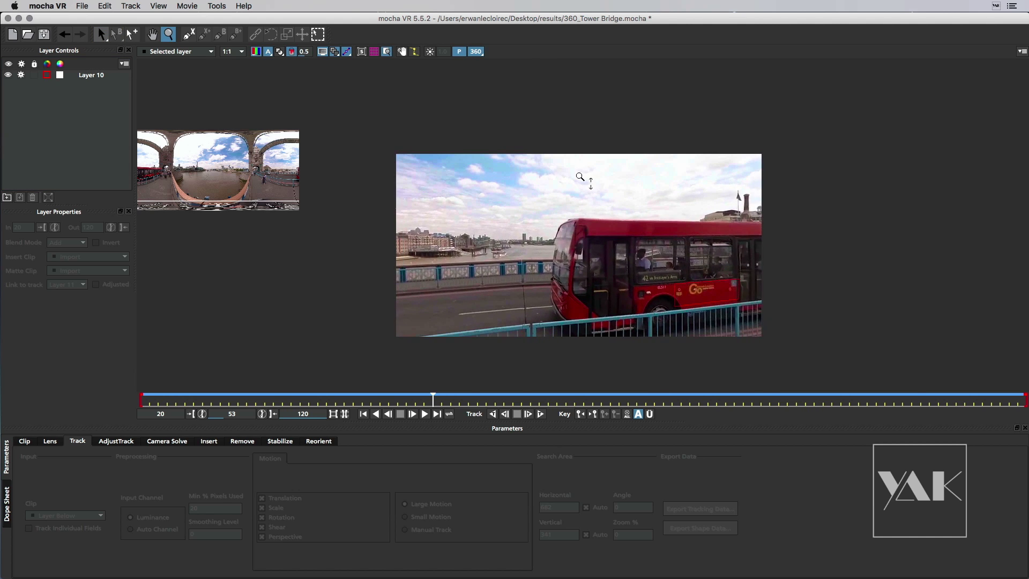
key(asterisk)
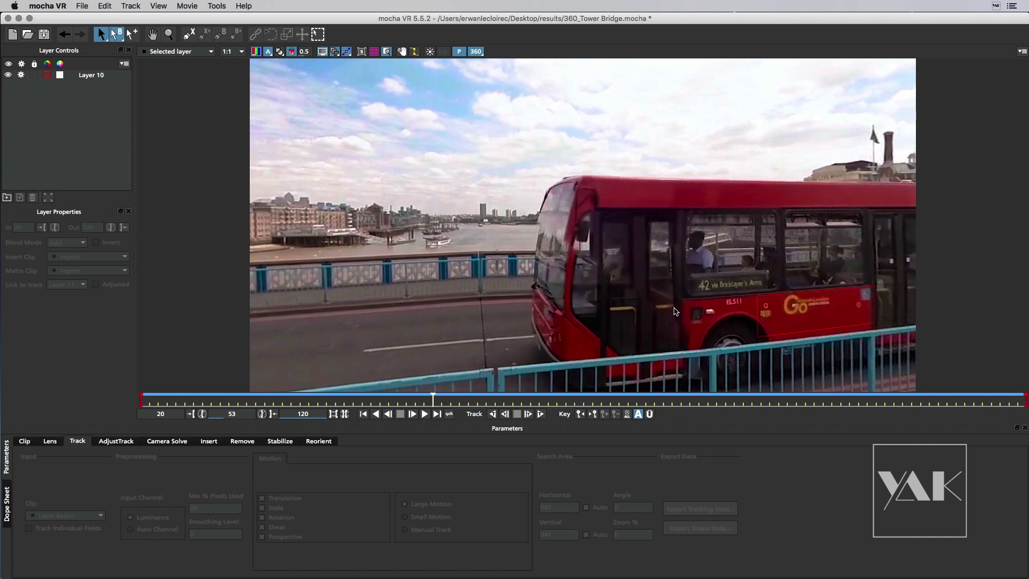
key(m)
drag(677, 316, 495, 401)
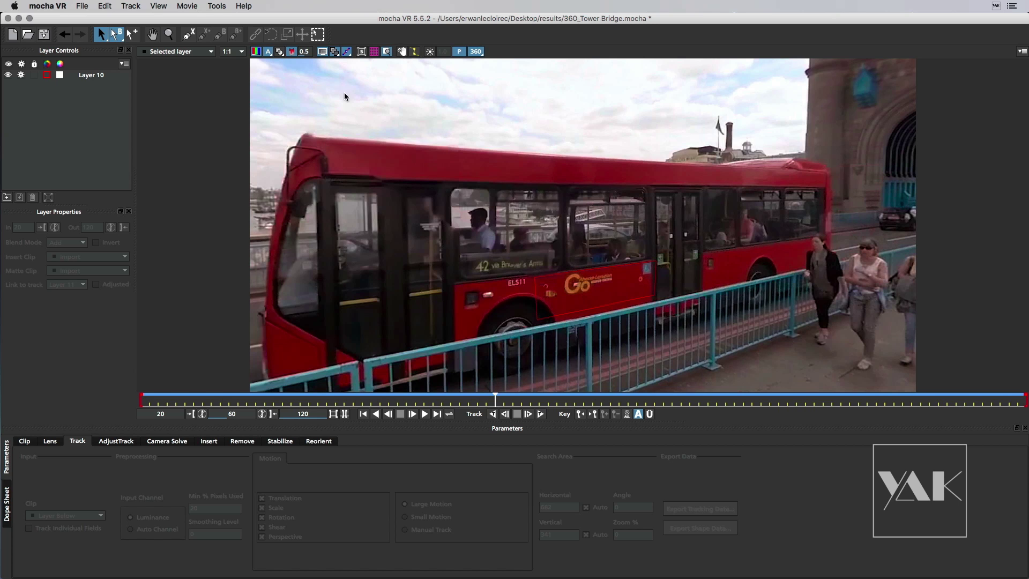
Select the bus layer, show its planar surface, and fit the surface's corners to the red panel with the Go-Ahead logo.
click(87, 75)
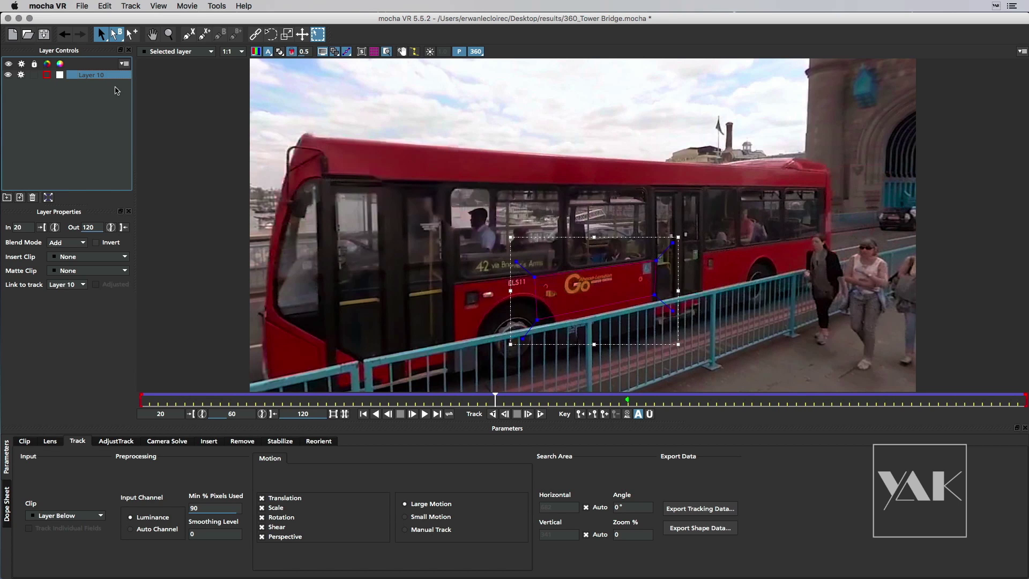
click(362, 52)
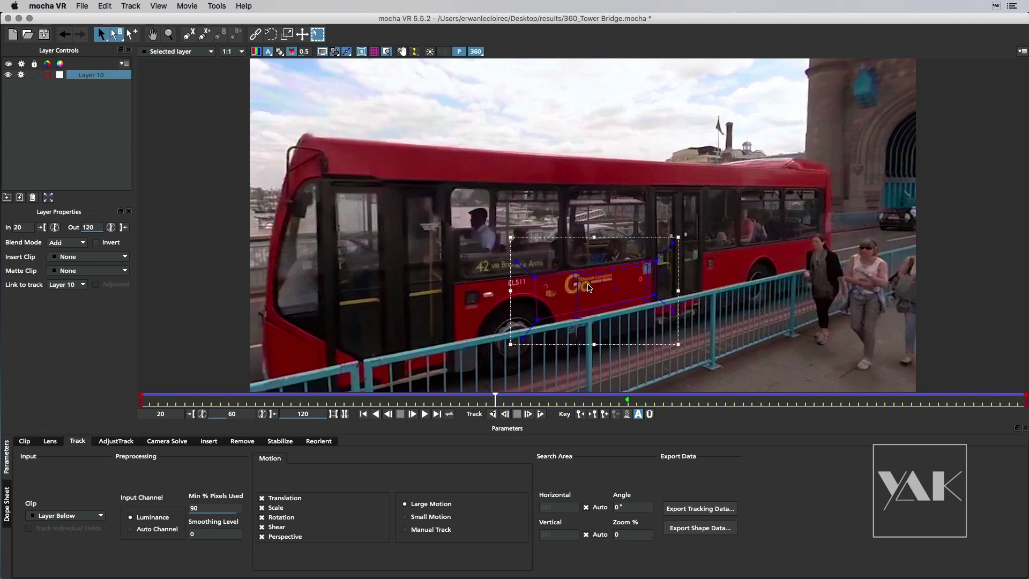
drag(576, 275, 548, 312)
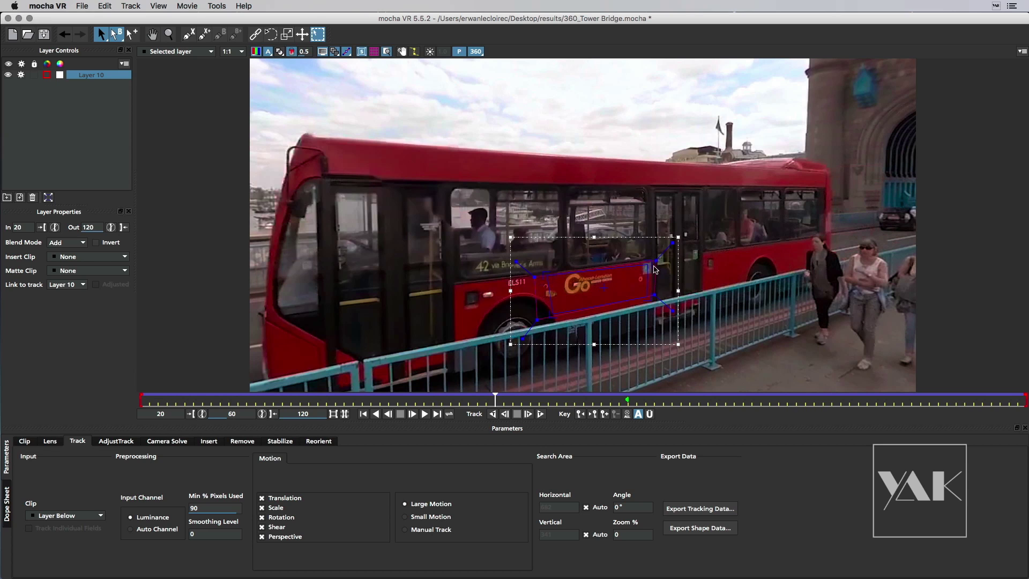
drag(647, 295, 647, 262)
Change the bus layer's spline overlay colour to green.
click(49, 76)
click(55, 433)
click(94, 566)
Move the planar surface's two corners beside the front wheel inward, closer to the Go-Ahead logo.
click(535, 277)
drag(552, 315, 559, 312)
drag(547, 276, 555, 279)
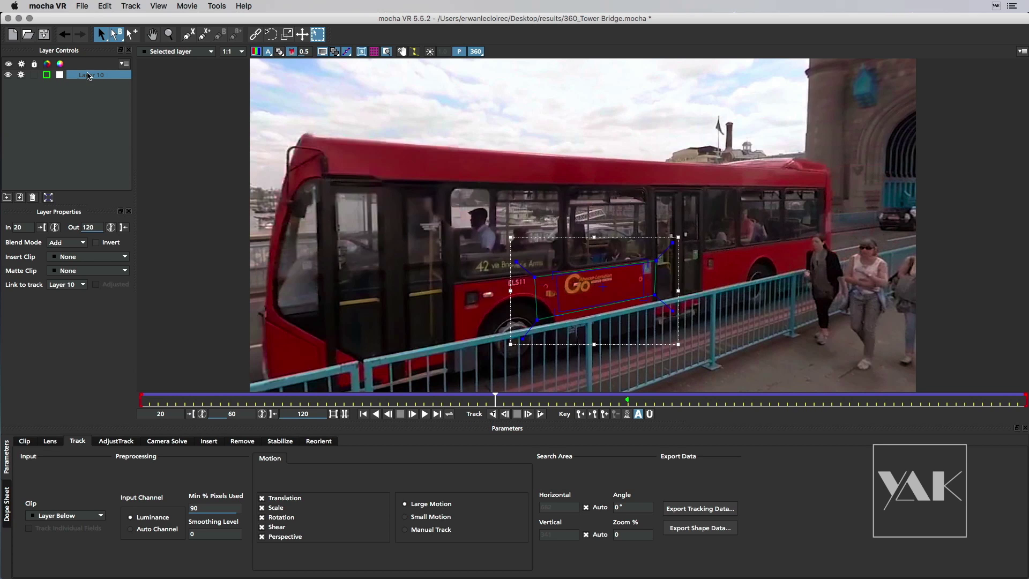
Rename the bus layer as BUS TRACK.
text(BUS TRACK)
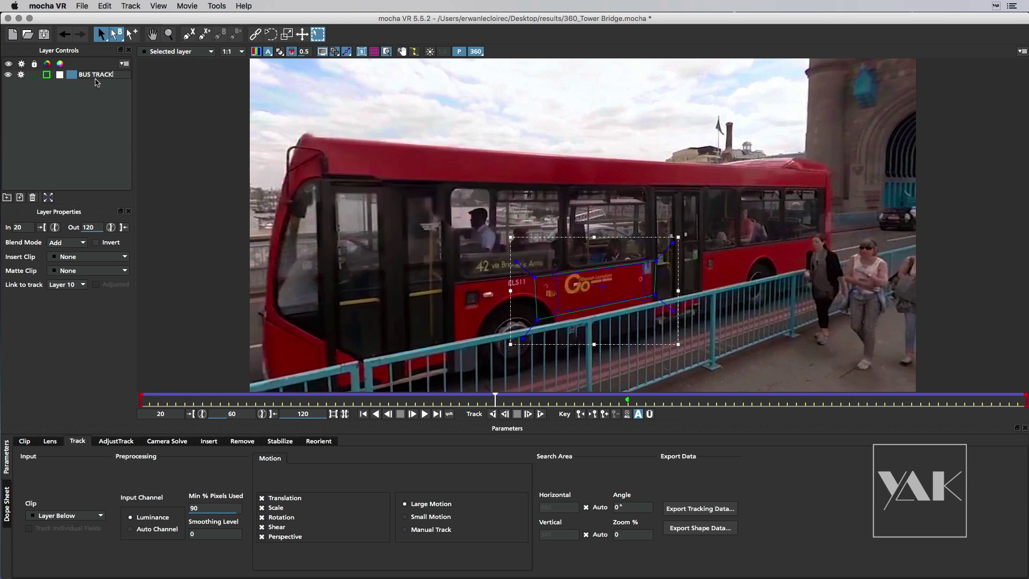
key(Return)
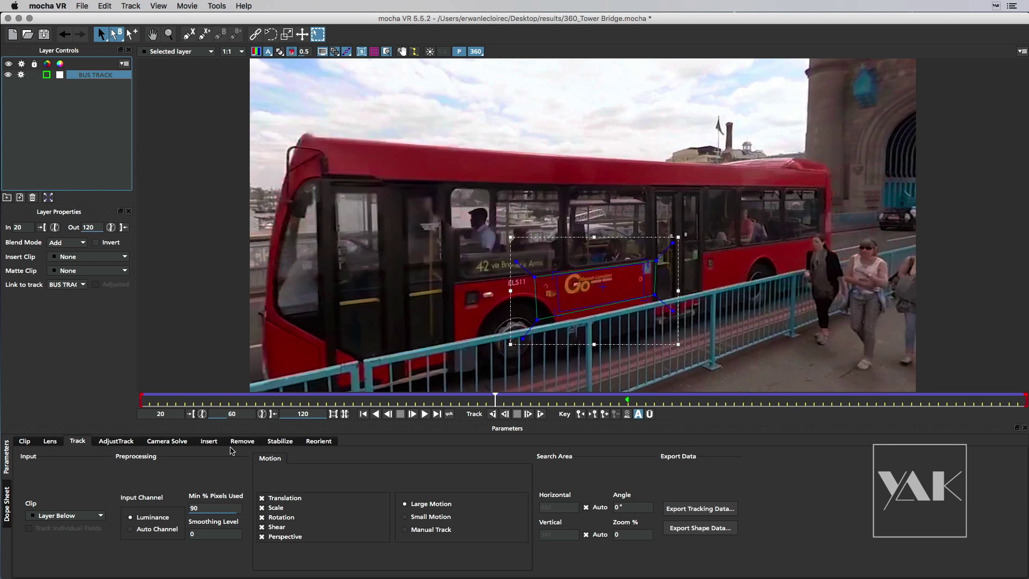
Test the Grid8x8 insert clip on the bus panel's planar surface and replace it with the Logo clip.
click(208, 445)
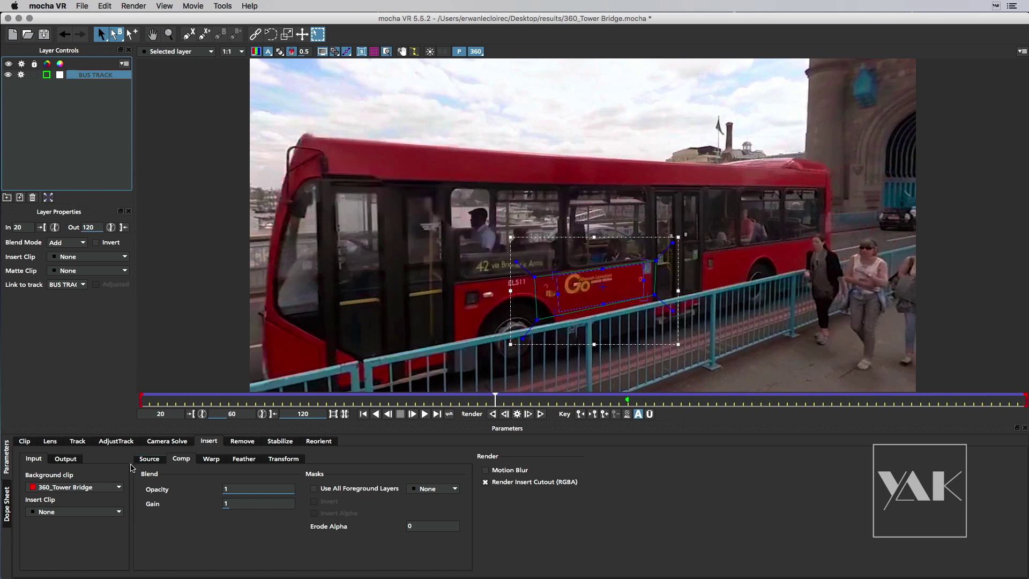
click(82, 514)
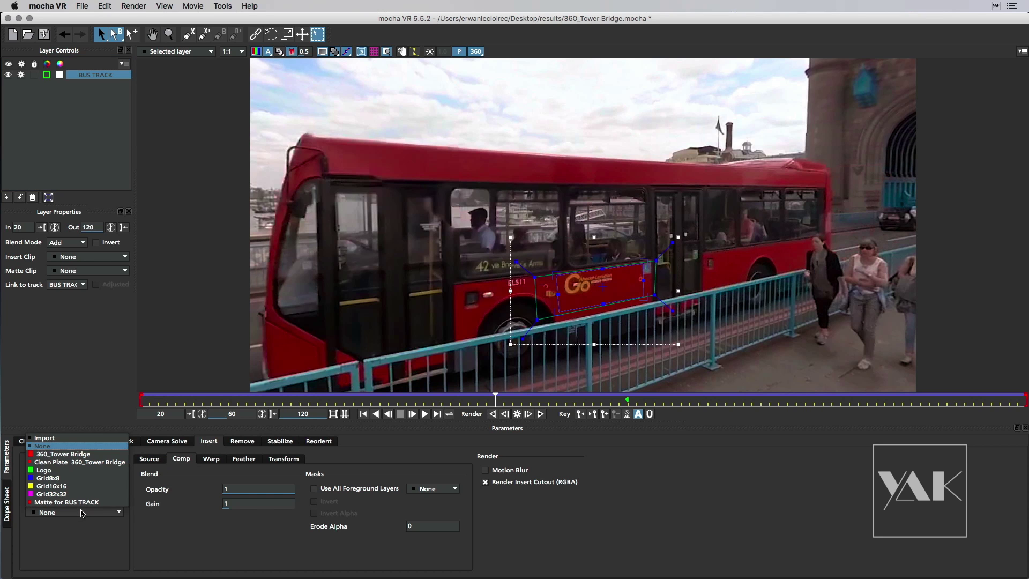
click(84, 478)
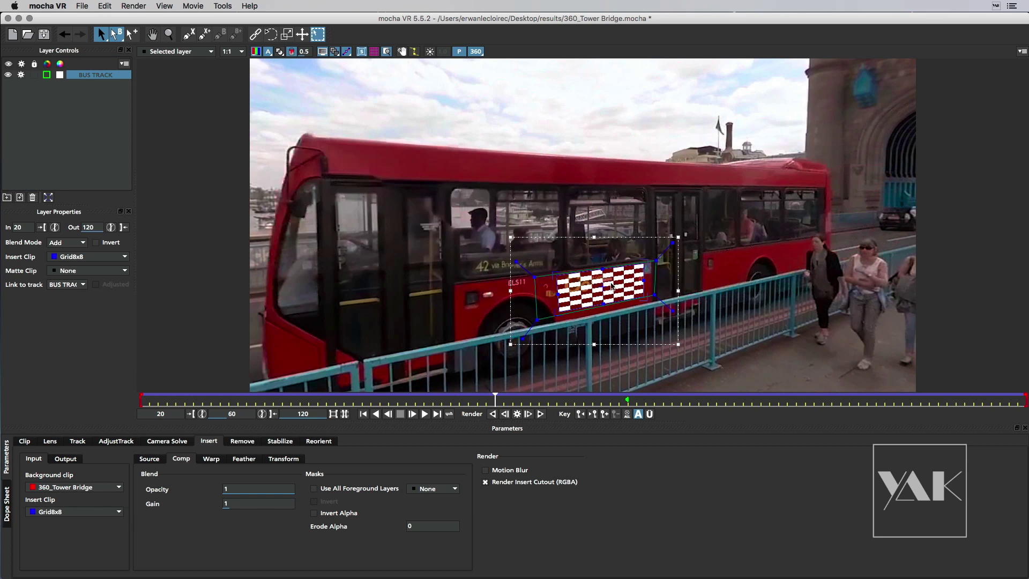
click(79, 513)
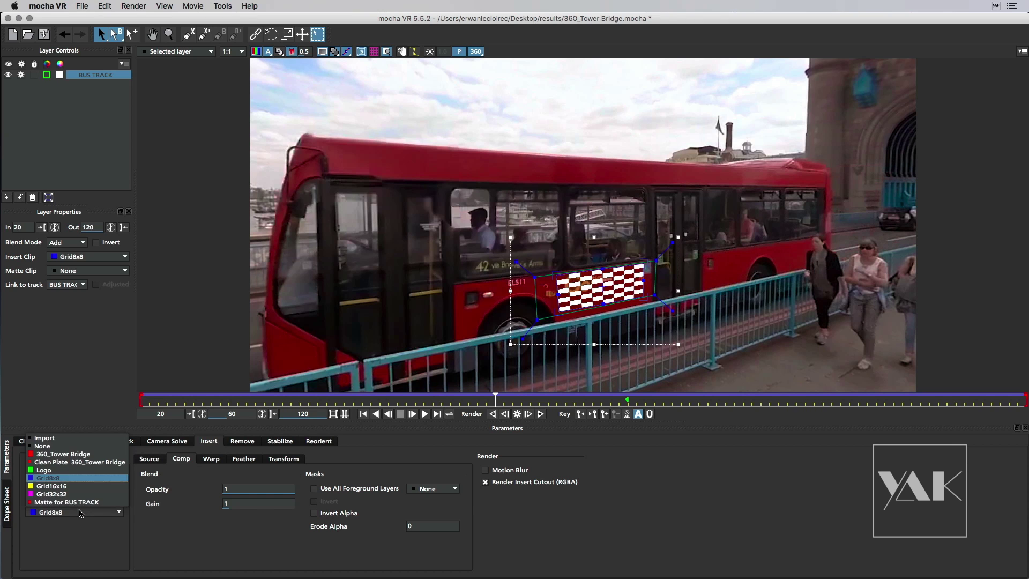
click(82, 470)
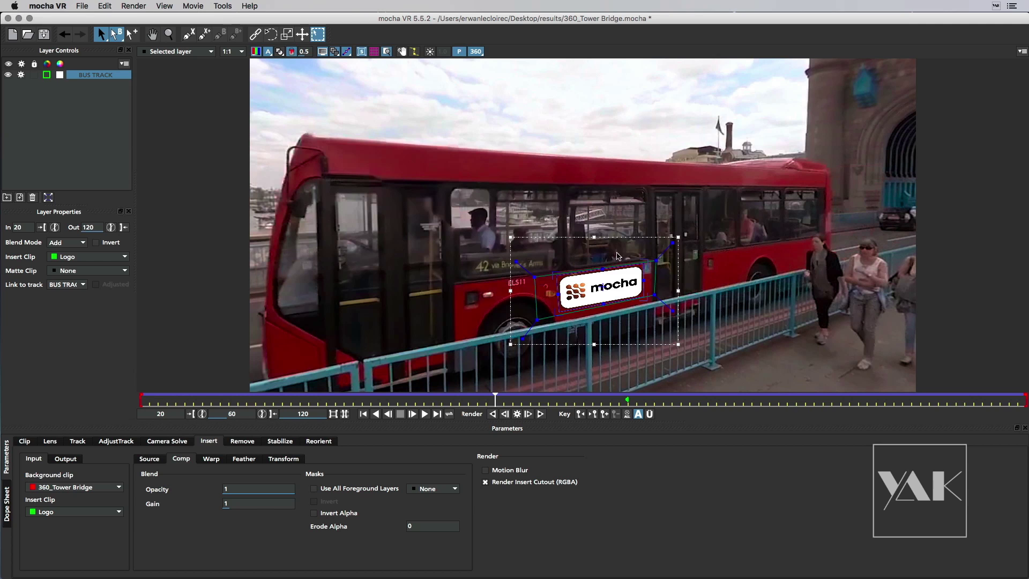
Fine-tune the corners of the logo's planar surface to match the bus panel's perspective, using the planar grid as a guide.
click(552, 270)
drag(552, 270, 556, 315)
drag(646, 300, 651, 286)
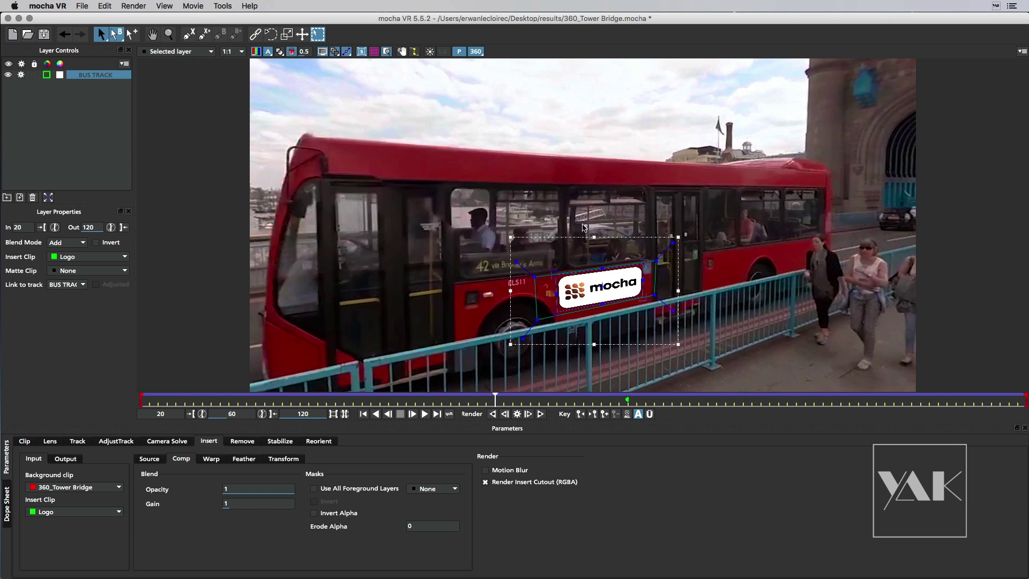
click(374, 52)
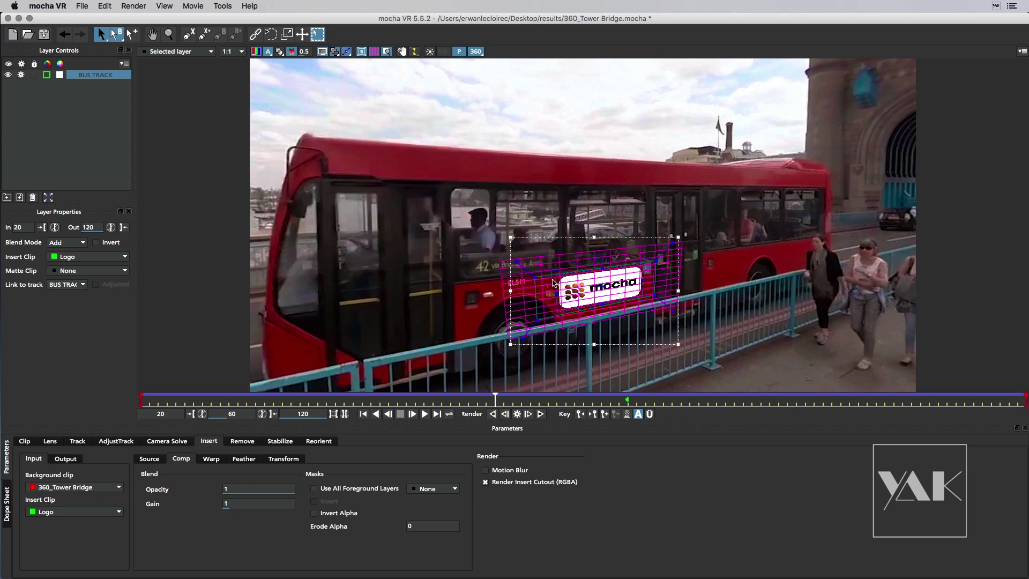
drag(555, 274, 554, 273)
drag(644, 300, 645, 299)
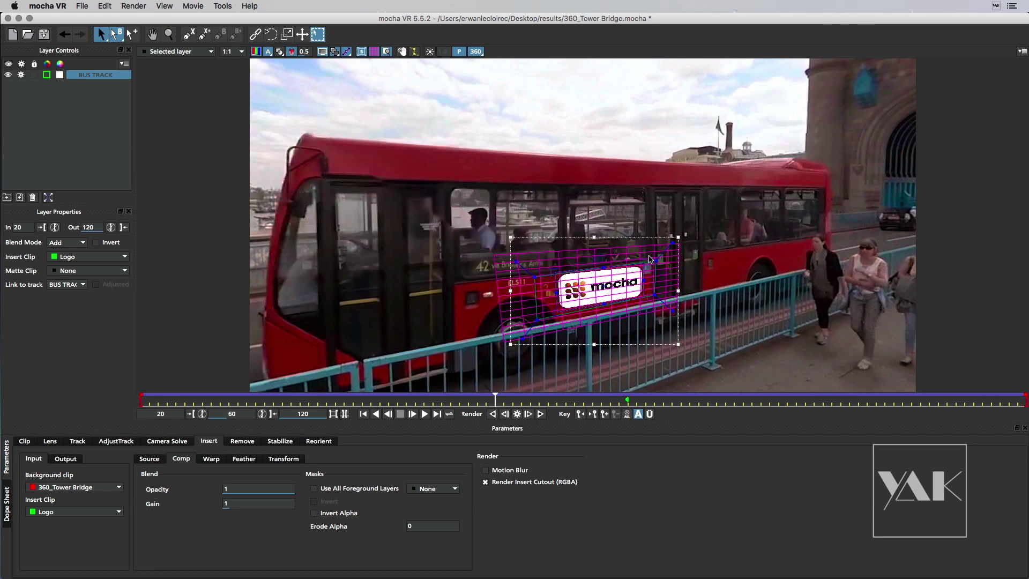
Check the planar grid's fit on the bus at frame 63, and hide the grid and all layer overlays.
drag(487, 403, 521, 402)
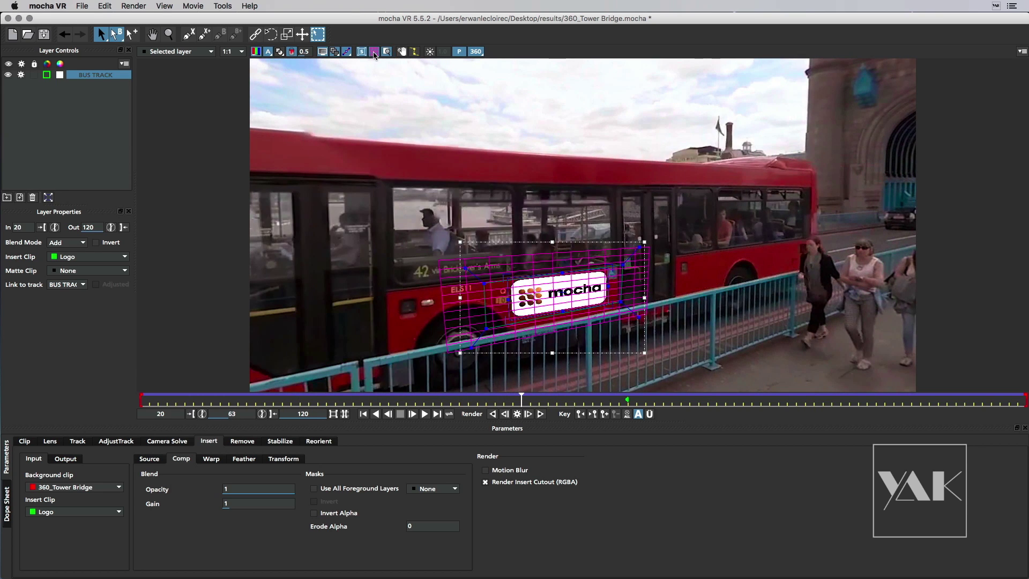
click(375, 53)
click(322, 52)
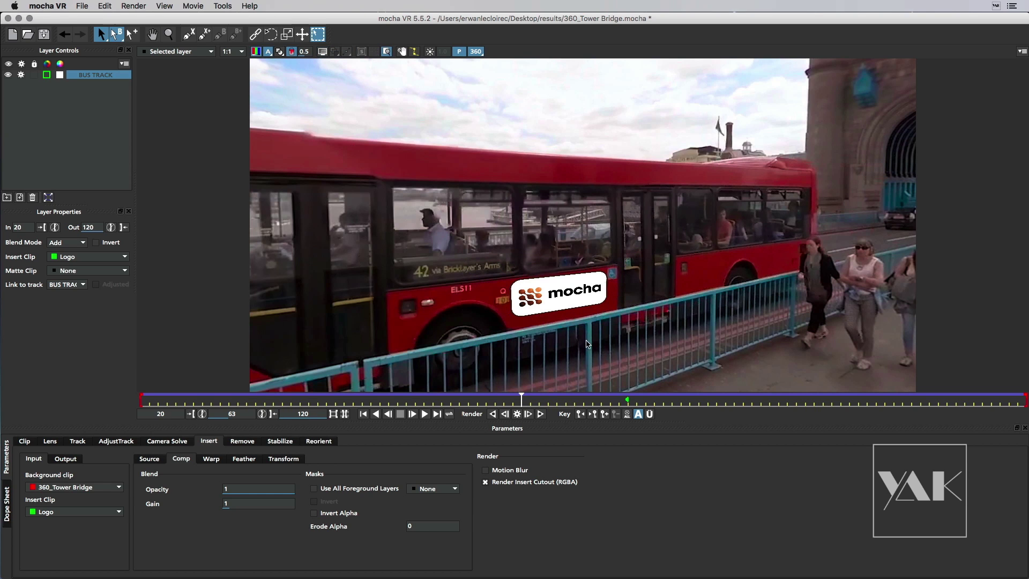
Play back the logo insert with motion blur off, viewing it both in the 360 view and in the flat equirectangular frame.
click(485, 470)
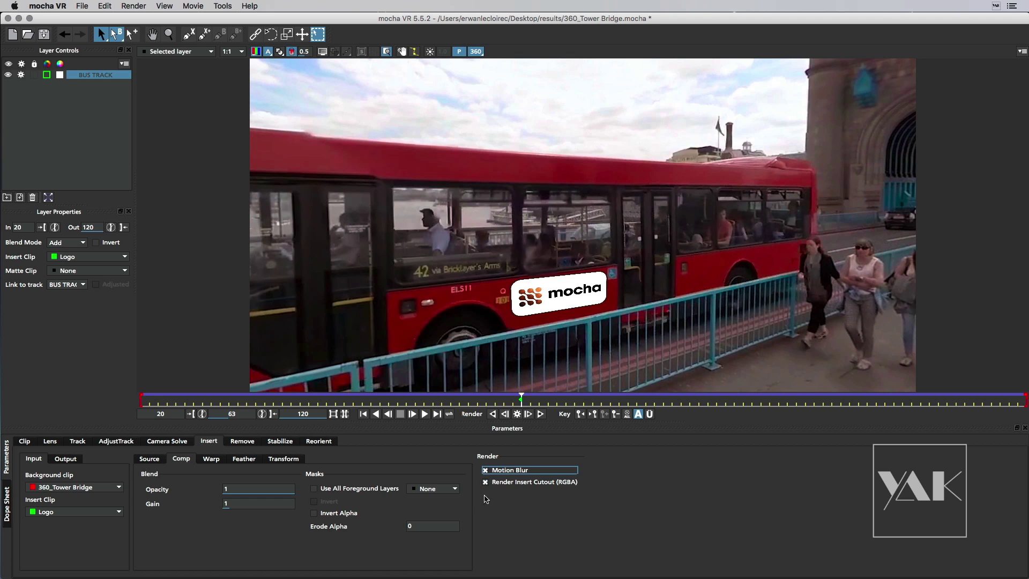
click(486, 471)
click(425, 415)
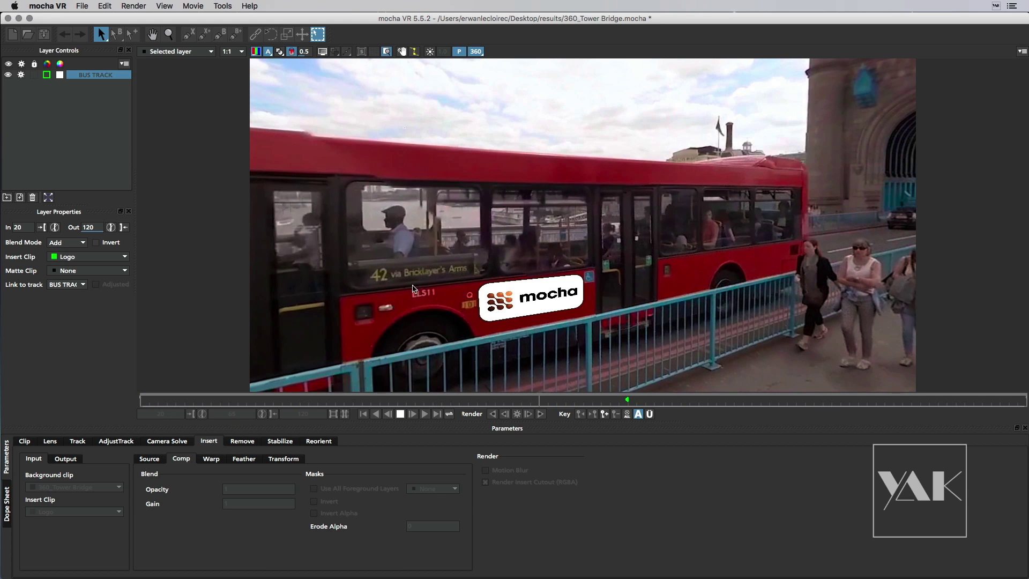
click(476, 51)
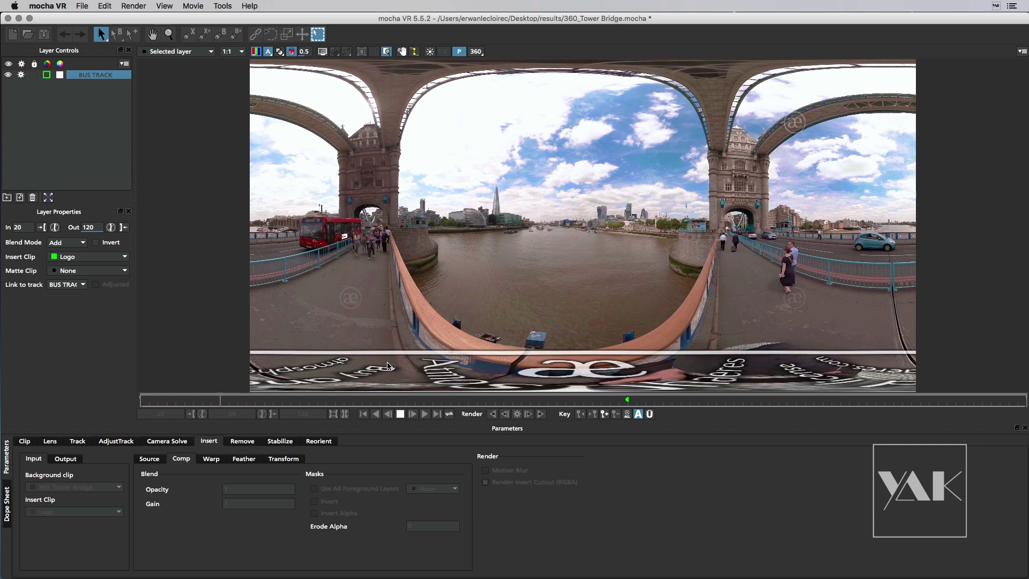
click(399, 414)
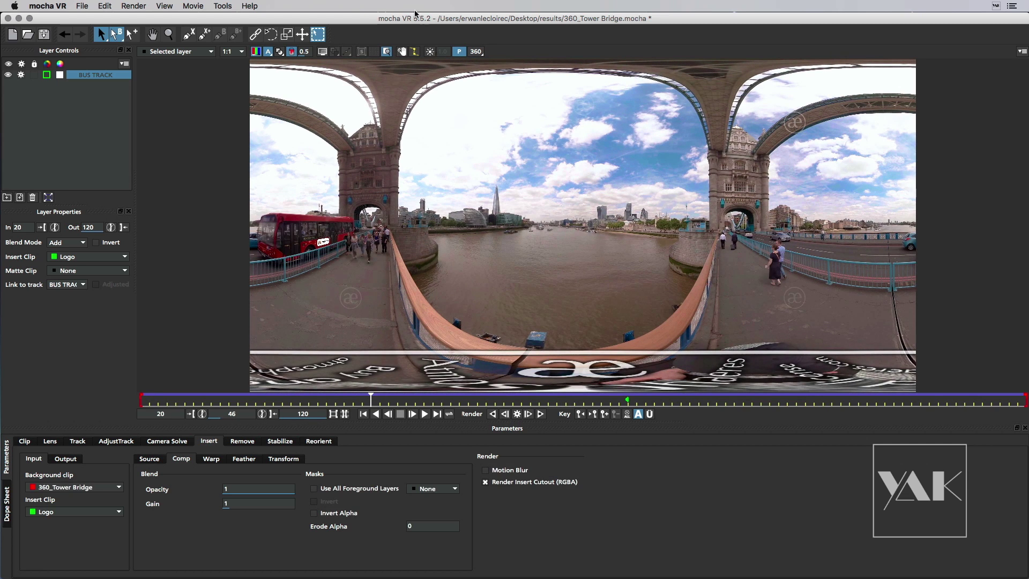
click(477, 52)
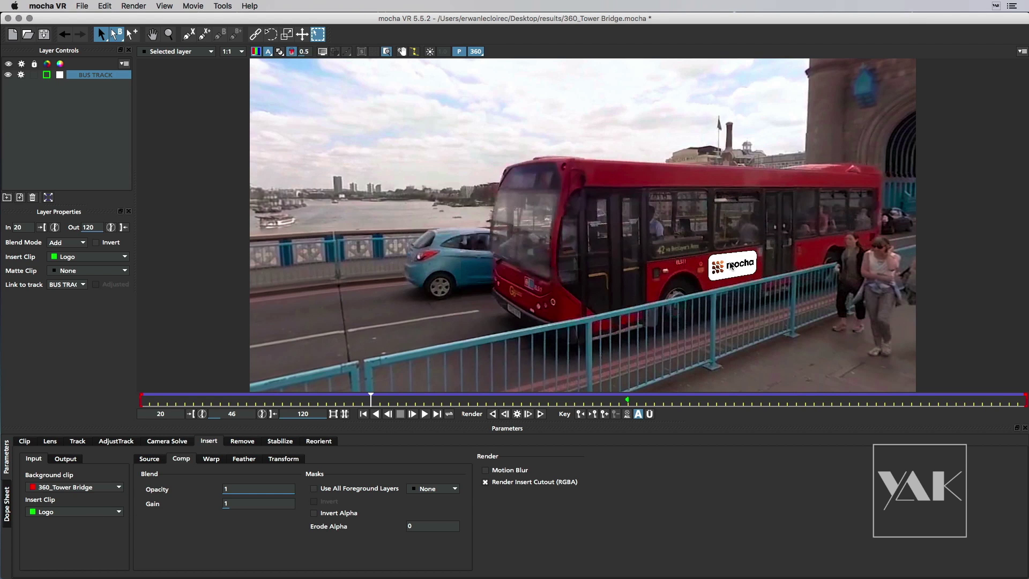
Test the Grid8x8 insert clip on the bus at frame 74 and centre the 360 view on the side panel.
click(89, 514)
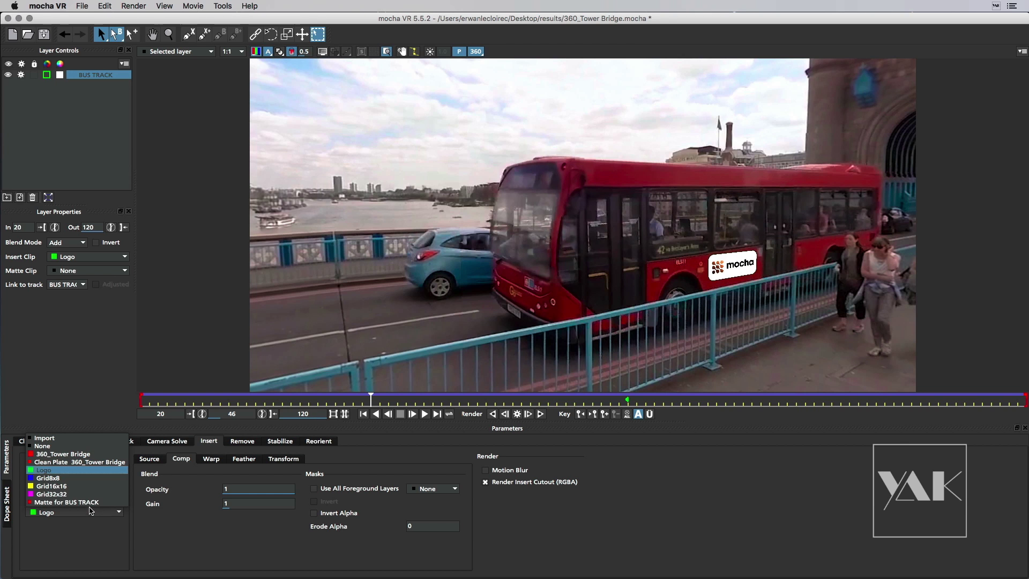
click(88, 478)
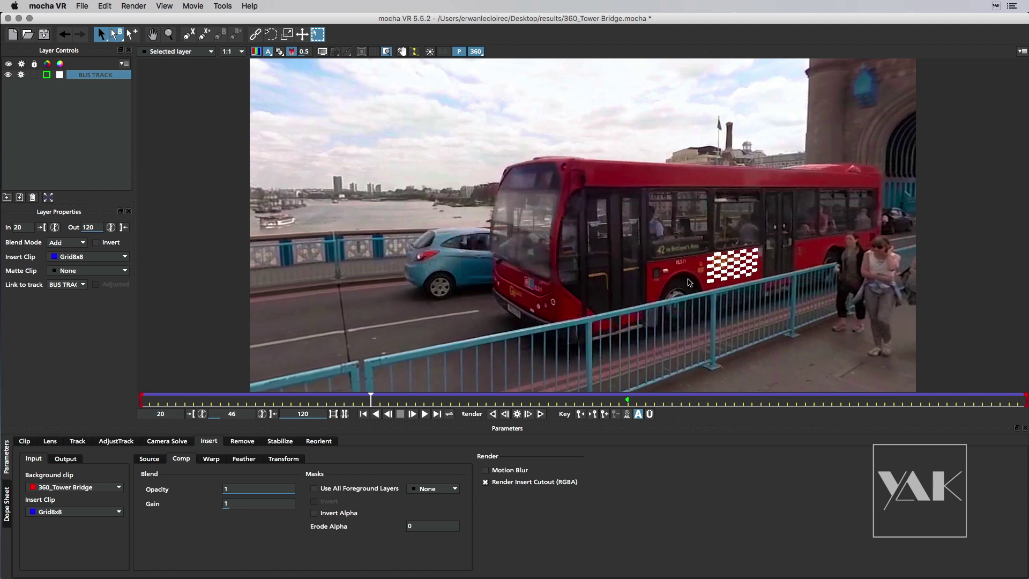
click(620, 403)
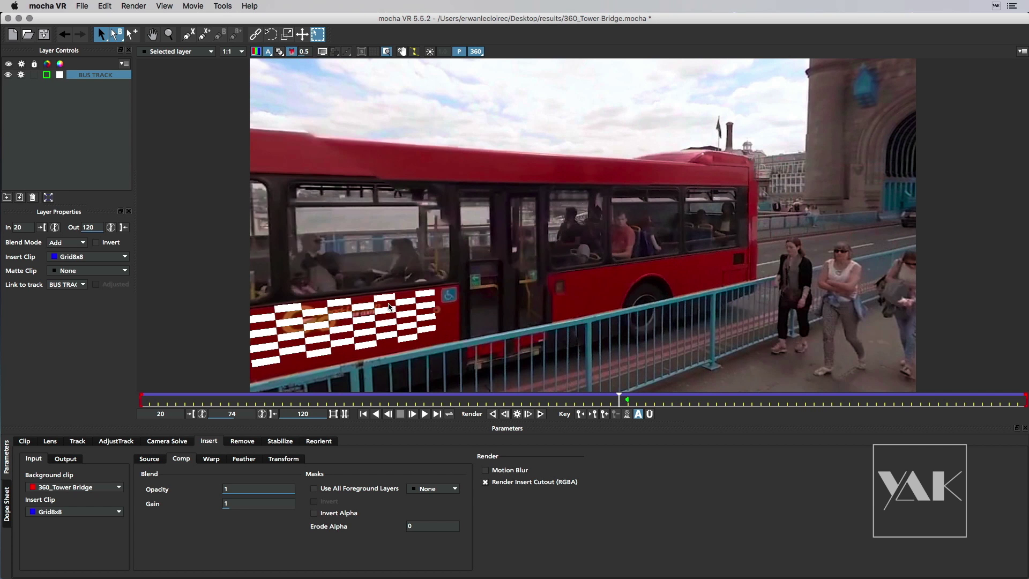
key(x)
drag(384, 280, 459, 197)
drag(584, 207, 593, 209)
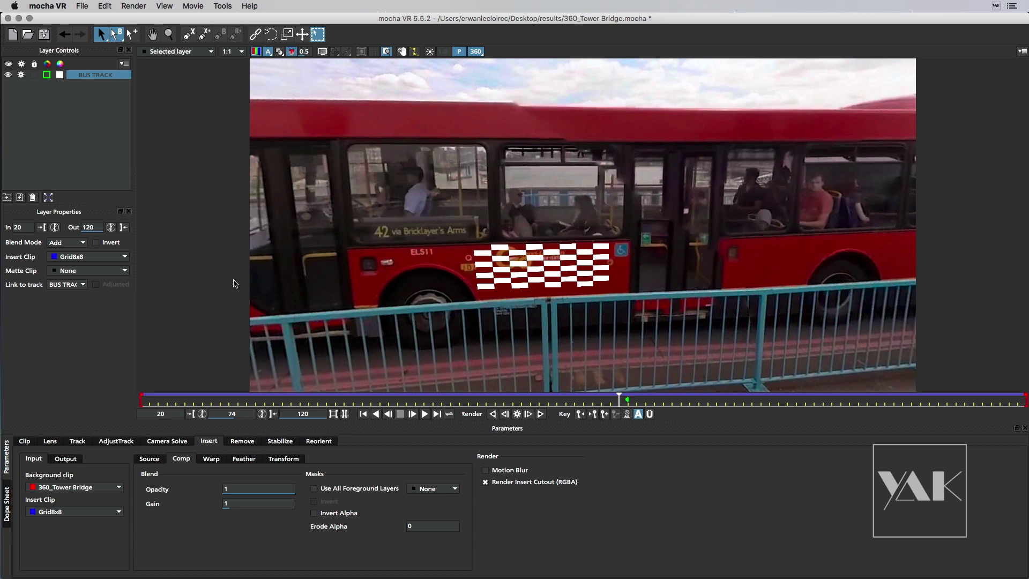
Set the BUS TRACK layer's insert clip to None and show the layer overlays again.
click(67, 513)
click(67, 447)
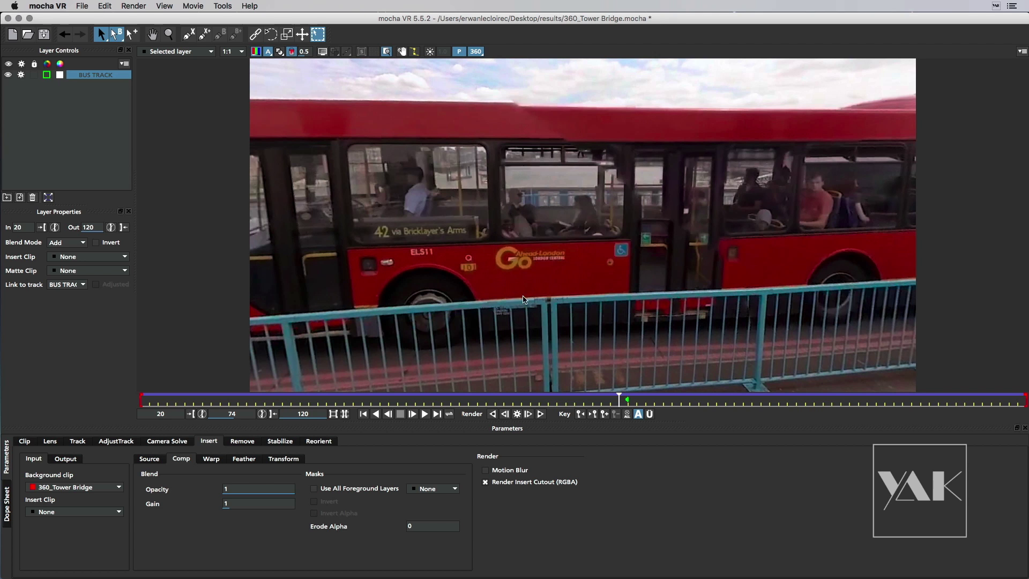
click(322, 52)
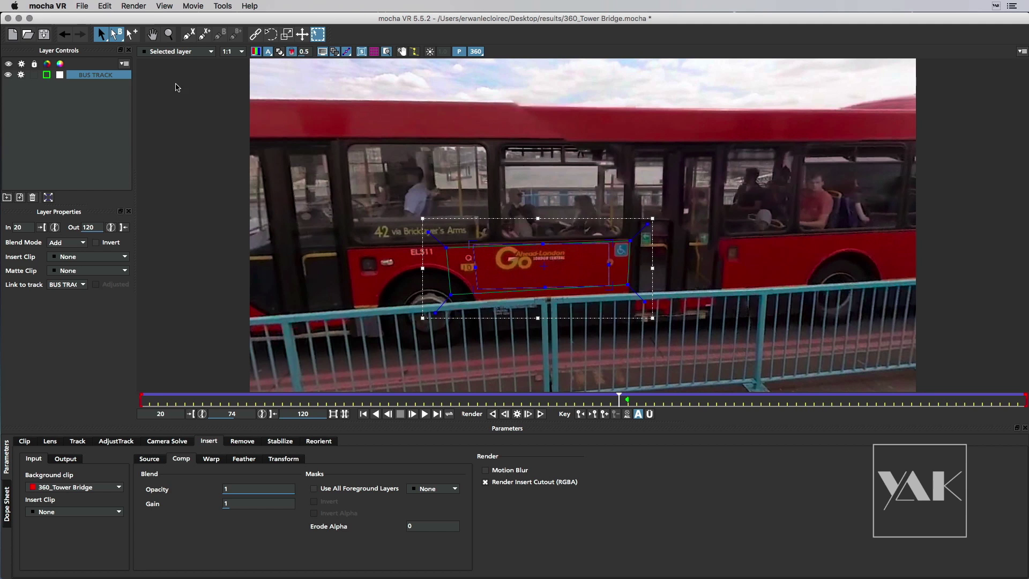
Hide the BUS TRACK layer and draw a four-point X-spline closely around the Go-Ahead London logo on the bus panel.
click(188, 36)
click(8, 75)
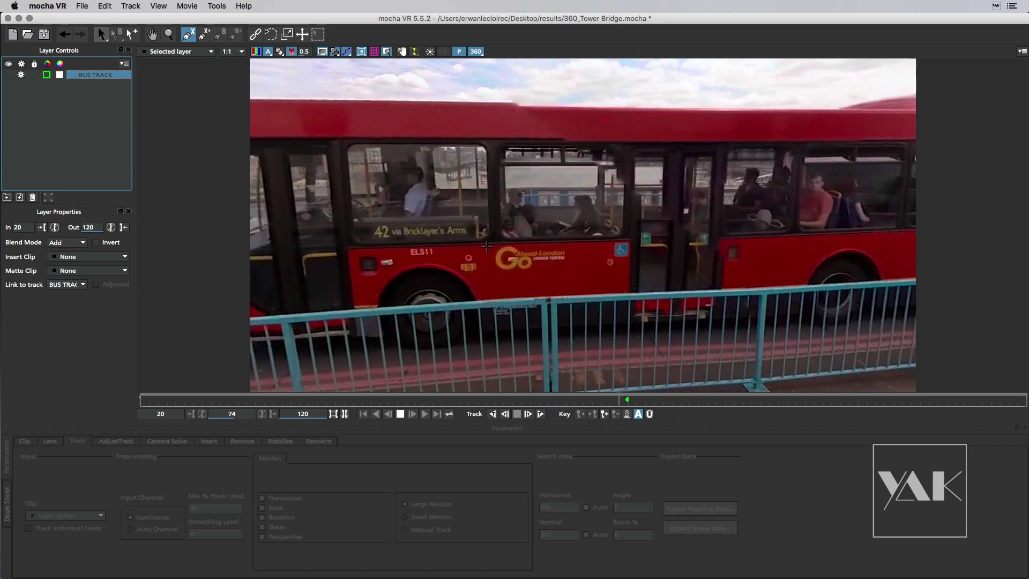
click(492, 246)
click(579, 246)
click(569, 275)
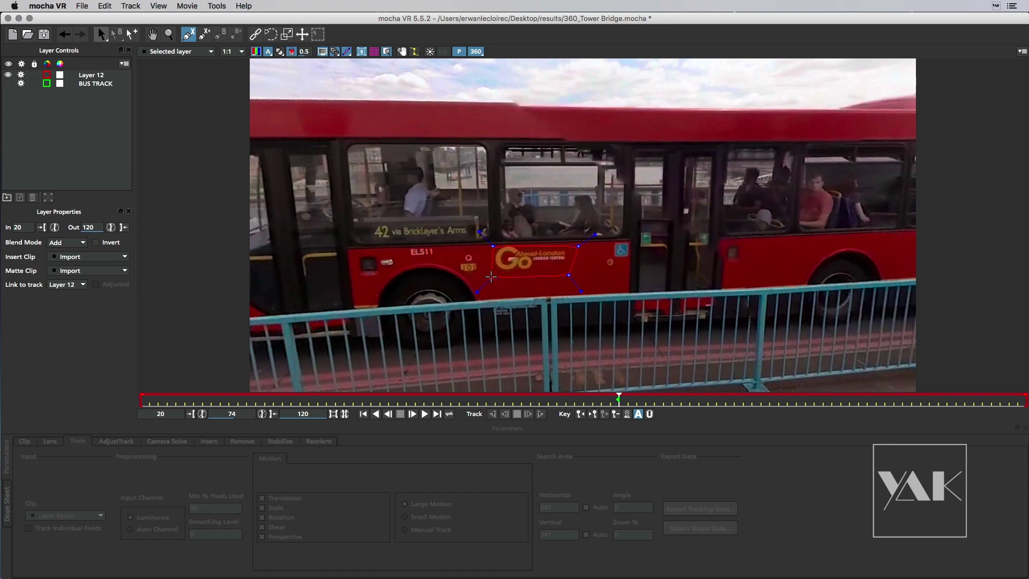
click(492, 274)
right_click(494, 263)
drag(492, 246, 493, 274)
drag(580, 246, 568, 275)
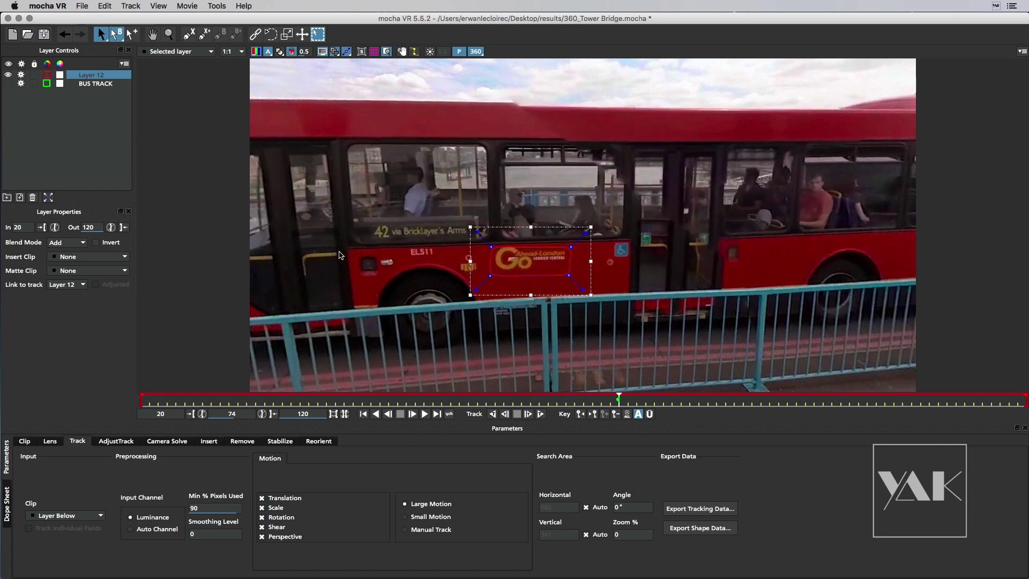
Change the new layer's spline colour to yellow and refine its corner points around the Go-Ahead London logo.
click(45, 75)
drag(59, 422, 76, 429)
click(94, 566)
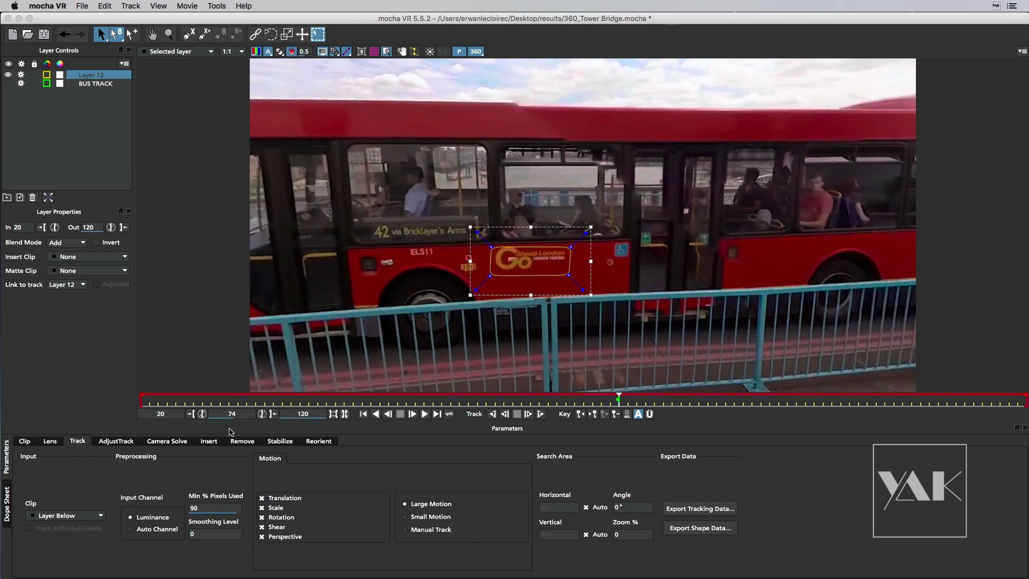
click(569, 246)
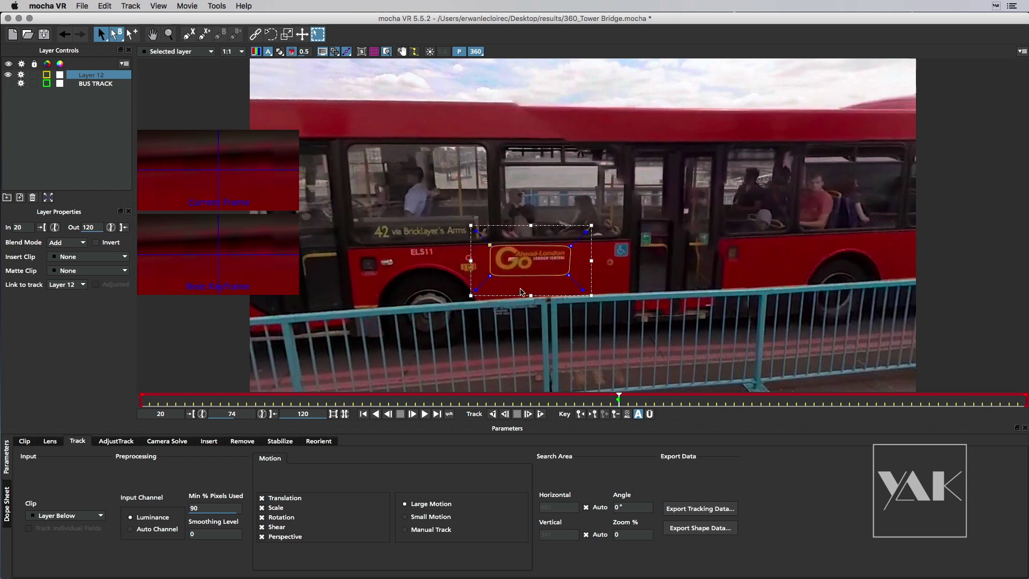
drag(569, 275, 572, 274)
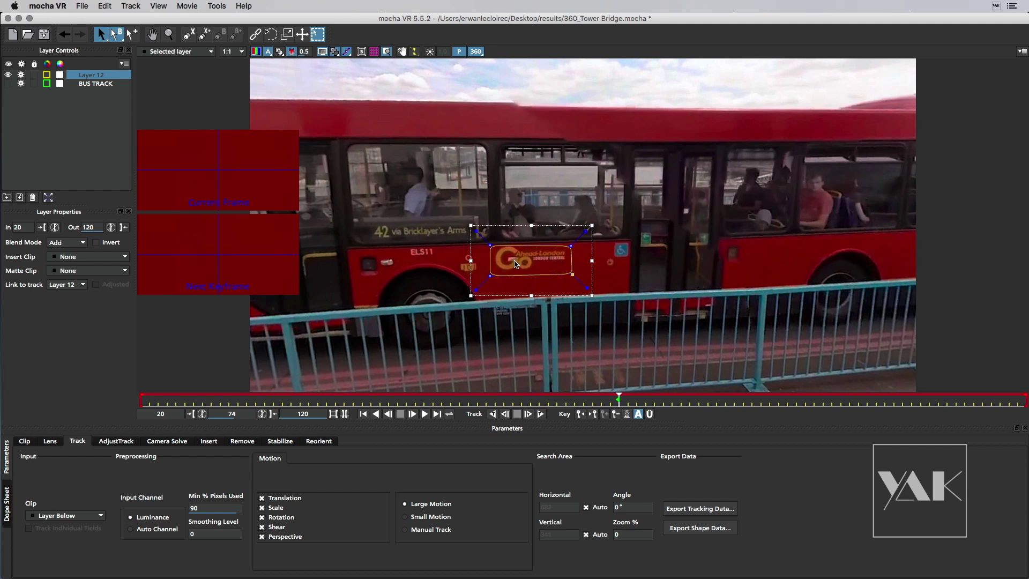
Rename the new layer as CLEAN and link it to the BUS TRACK tracking data.
double_click(97, 76)
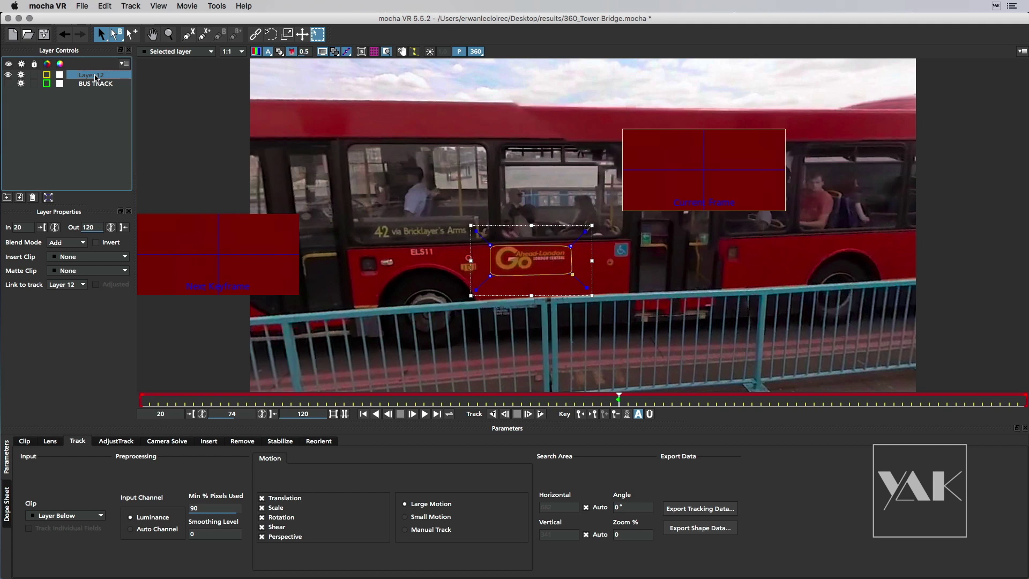
text(CLEAN)
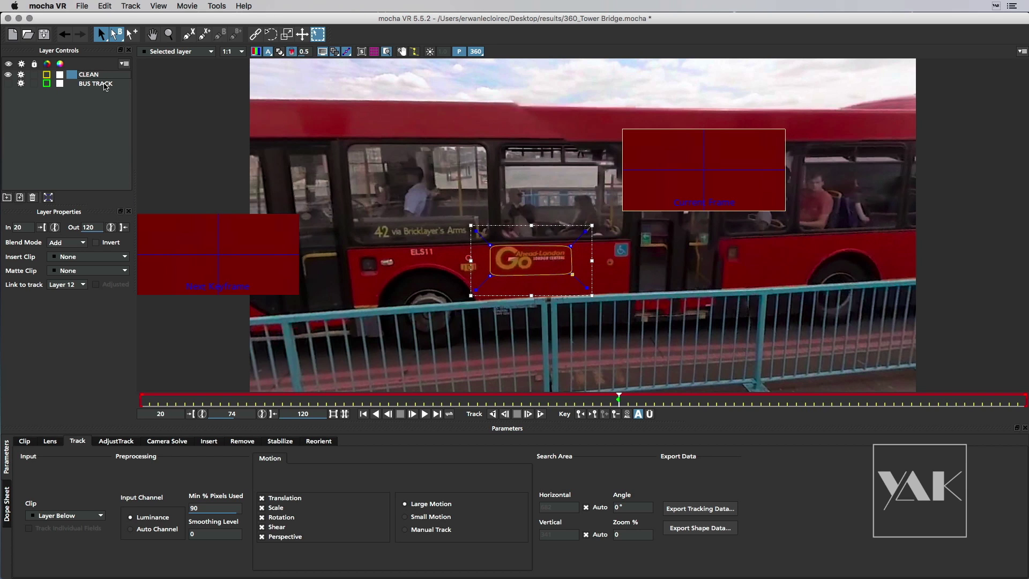
key(Return)
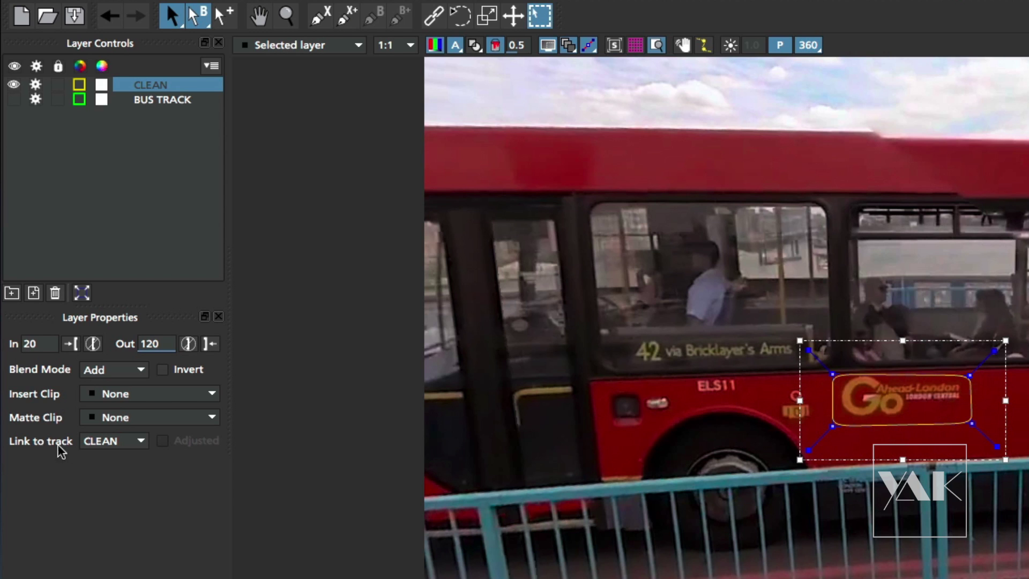
click(140, 440)
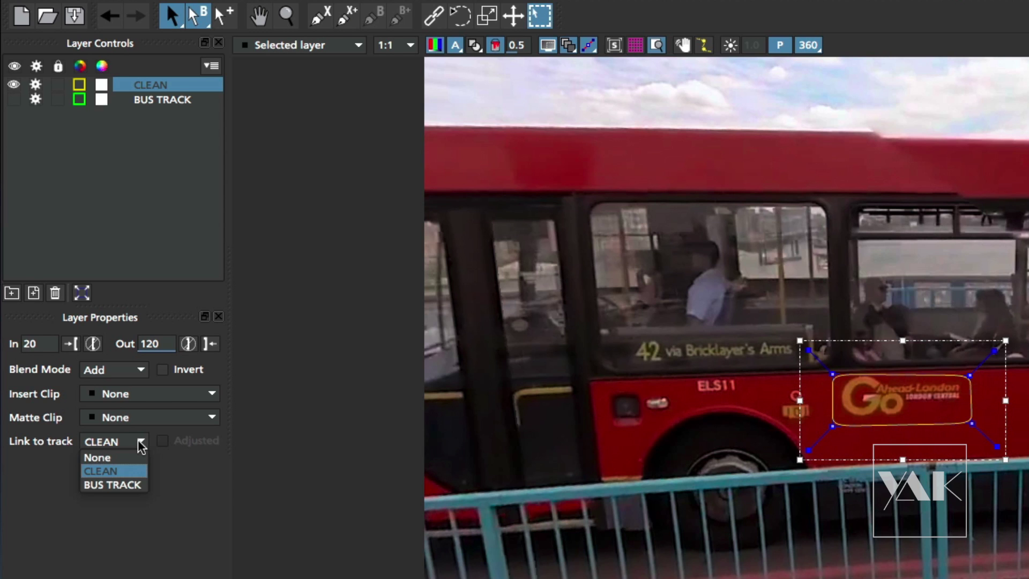
click(110, 486)
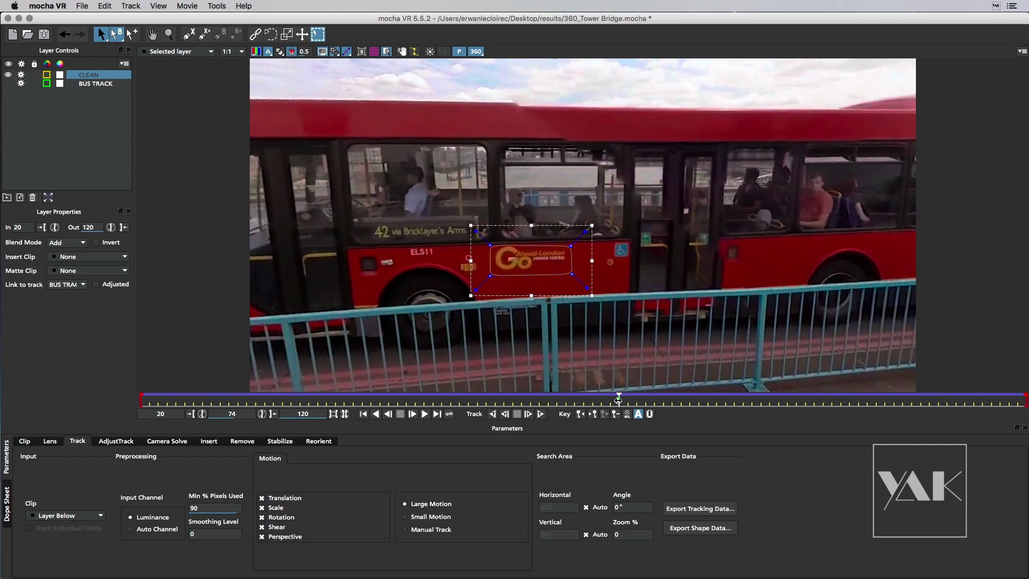
Check that the CLEAN spline follows the bus at frames 70 and 75 in 360 and flat views, and return to frame 74.
drag(619, 400, 584, 403)
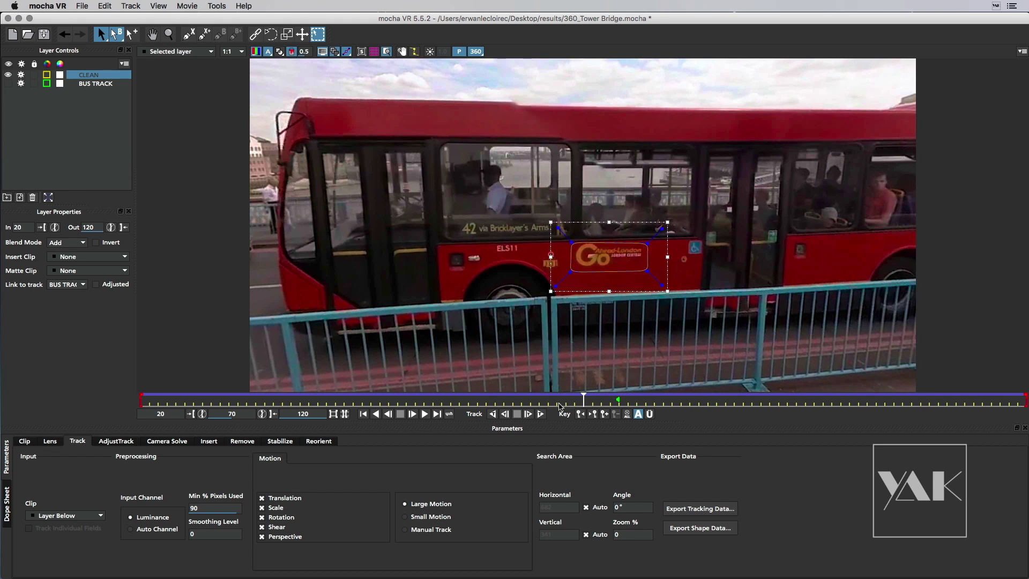
click(475, 52)
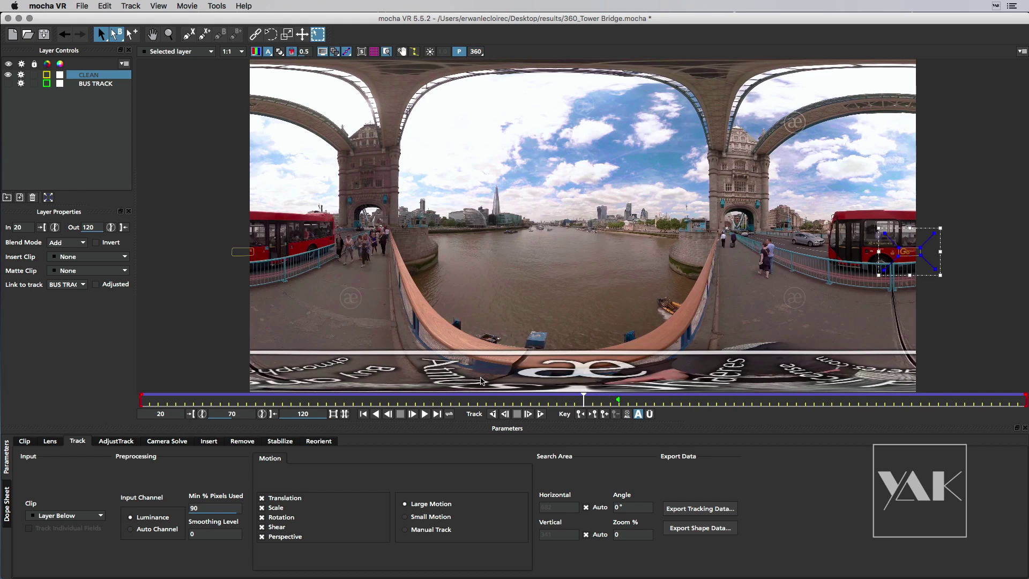
drag(582, 400, 628, 397)
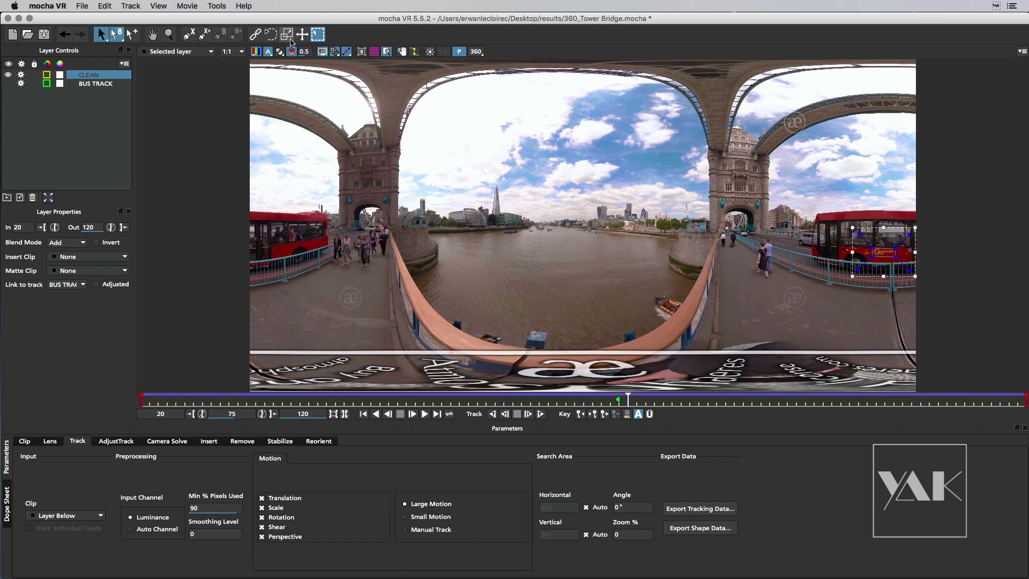
click(475, 53)
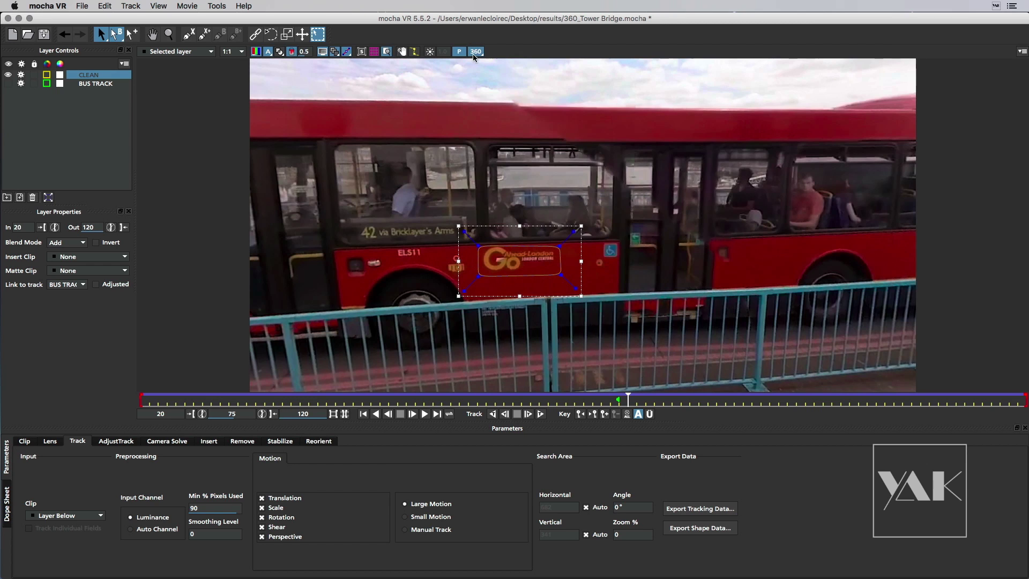
click(614, 405)
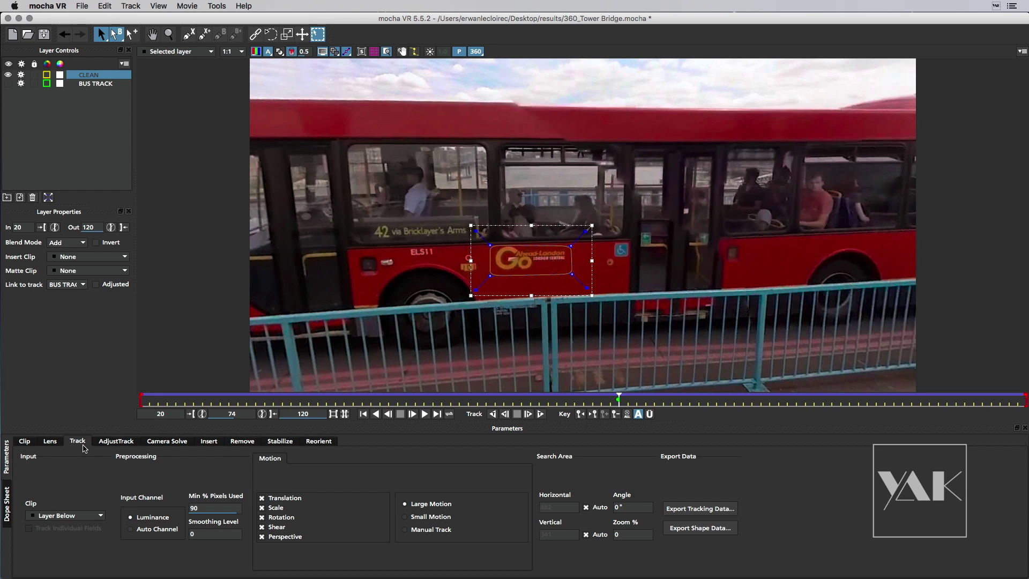
Create a clean plate from frame 74 for the CLEAN removal, saving Clean Plate 2 360_Tower Bridge74.TIFF in the results folder.
click(209, 441)
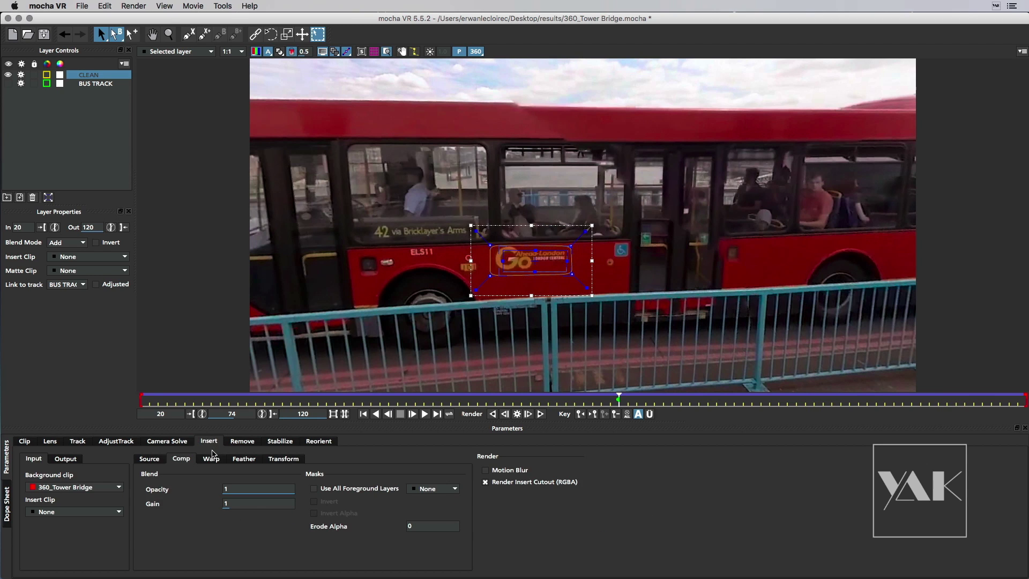
click(243, 442)
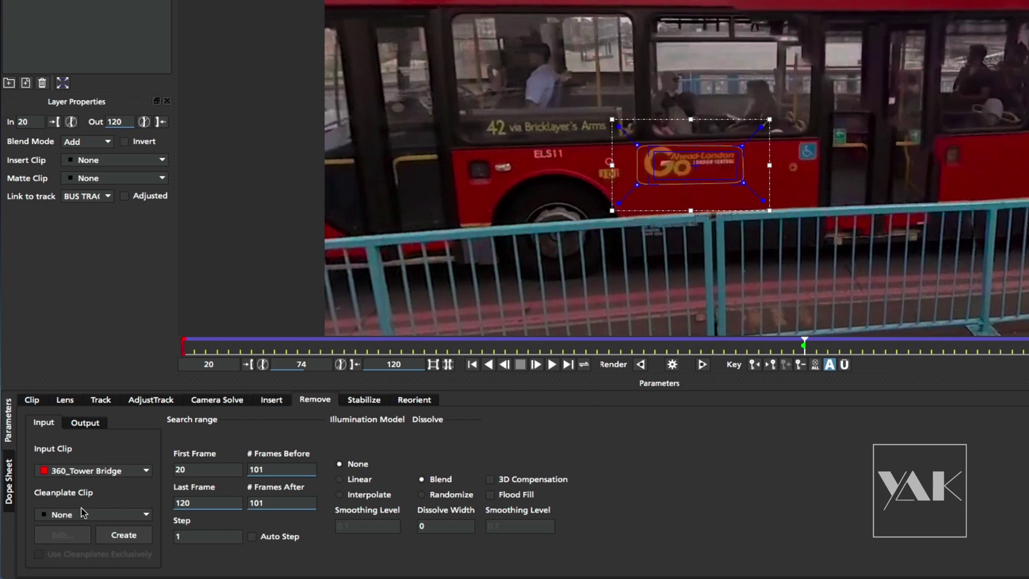
click(123, 545)
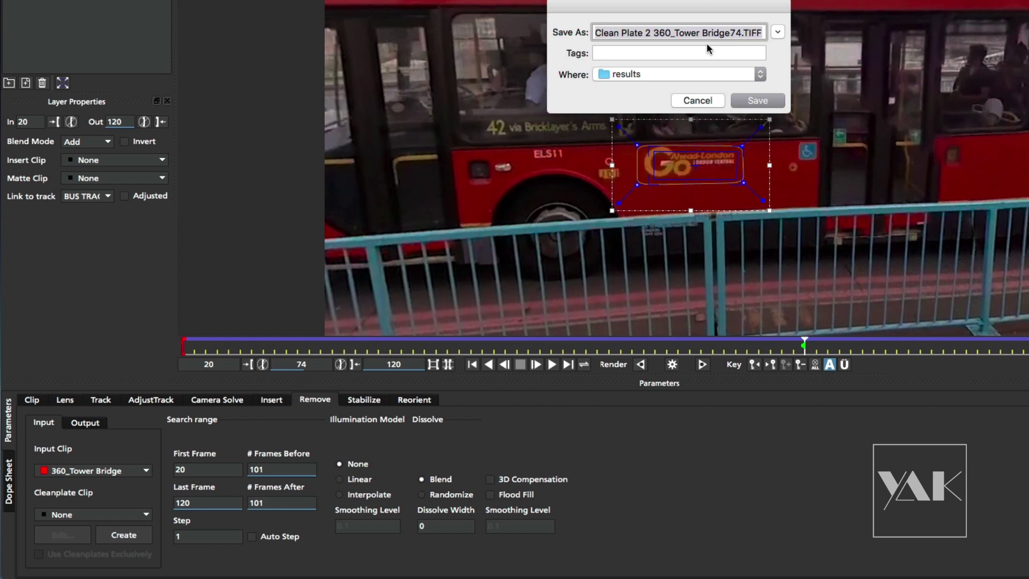
click(758, 100)
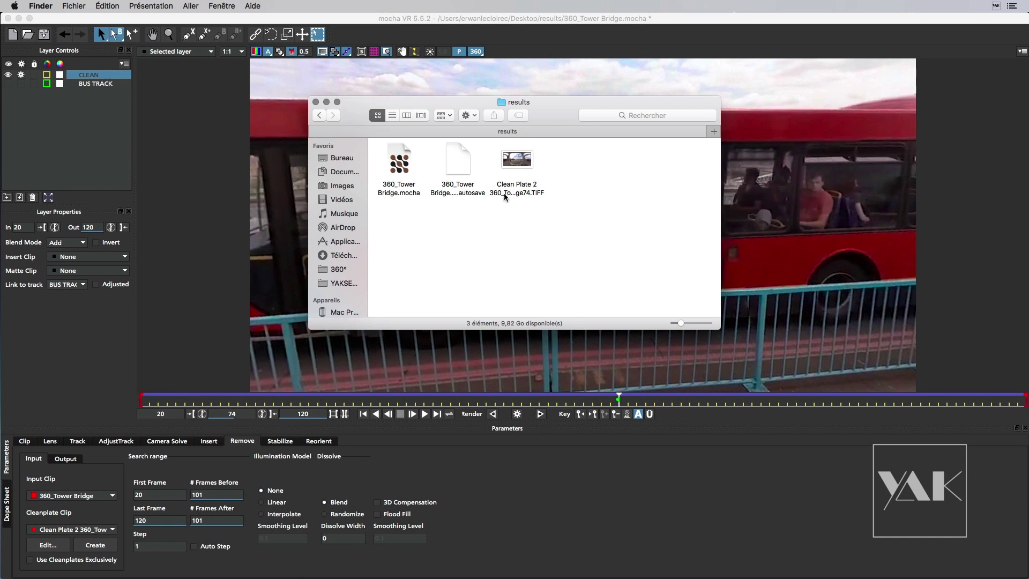
Preview the exported Clean Plate 2 TIFF in the results folder and open it in Affinity Photo.
click(517, 170)
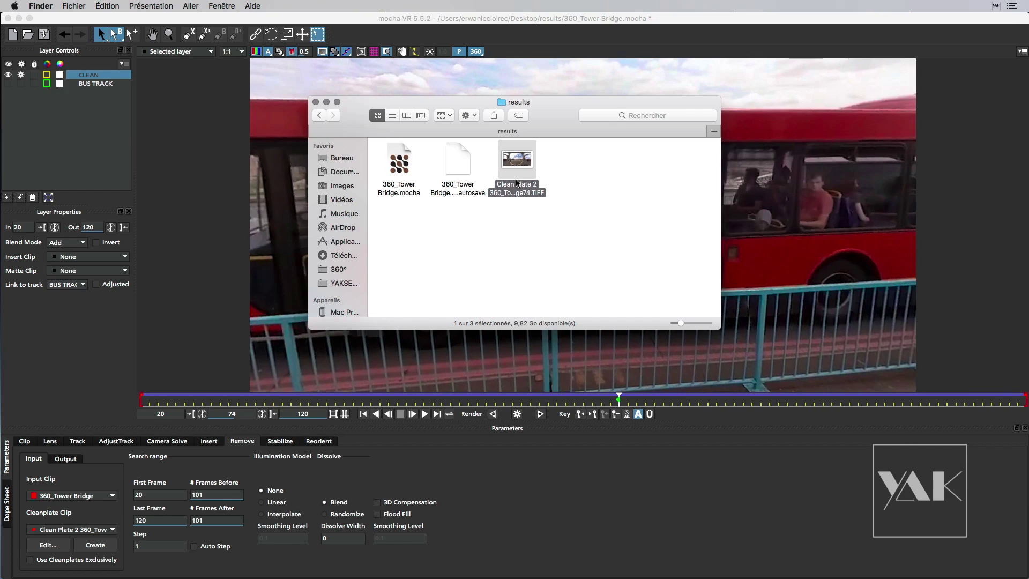
key(space)
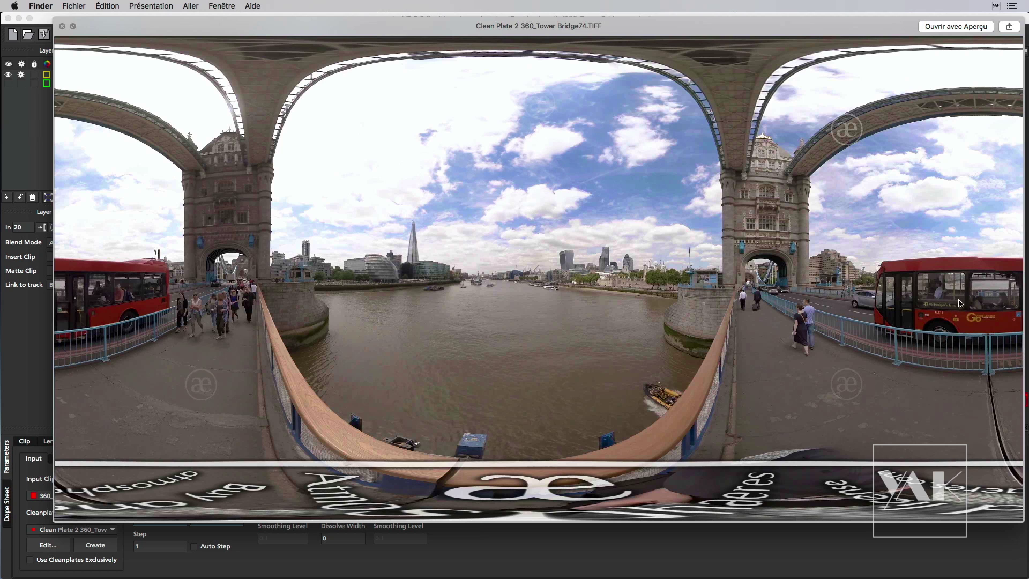
click(62, 27)
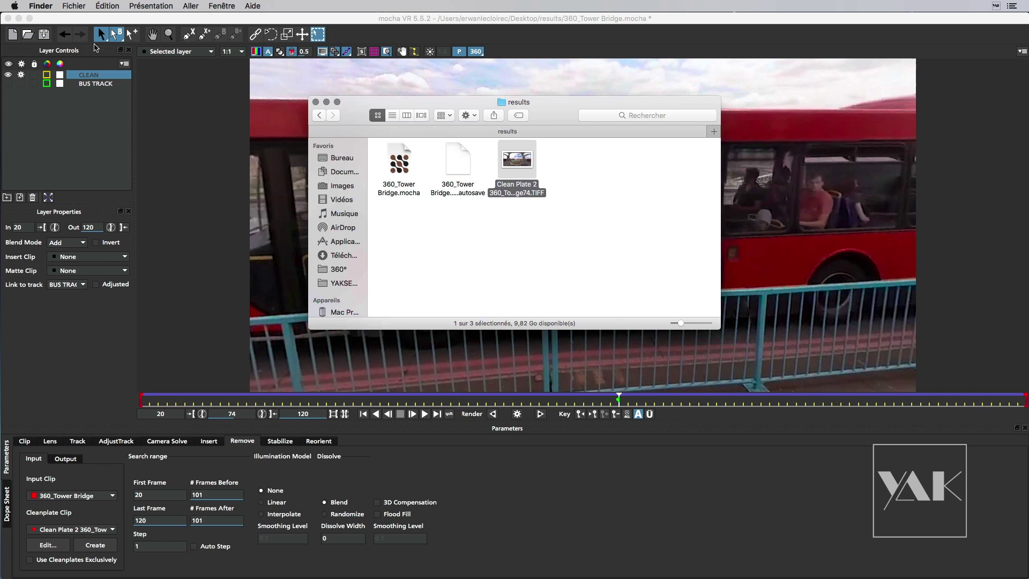
drag(518, 163, 748, 563)
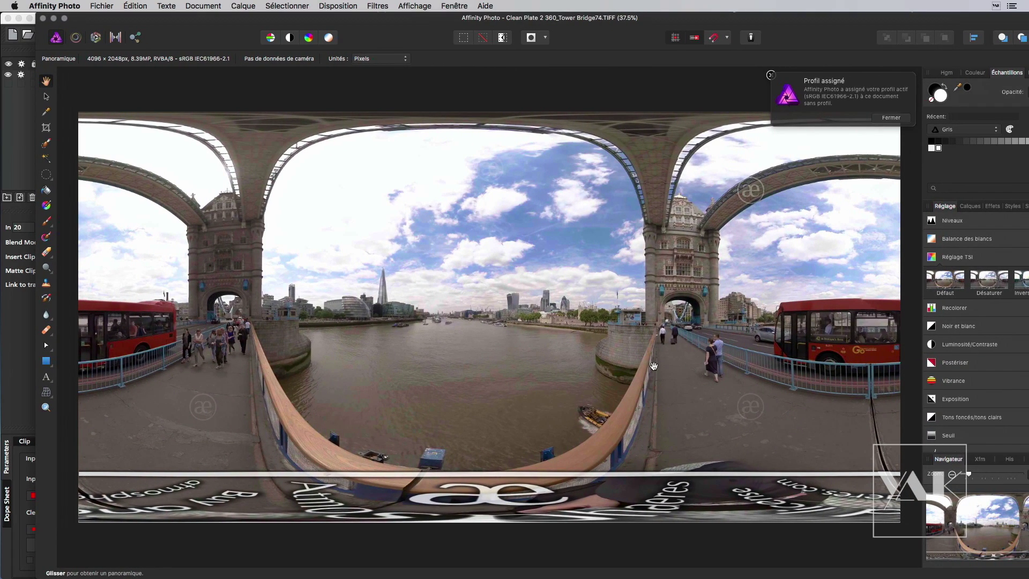
Clone clean red bodywork over the entire Go-Ahead London logo on the bus panel with an 18 px clone brush.
key(super+plus)
key(super+plus)
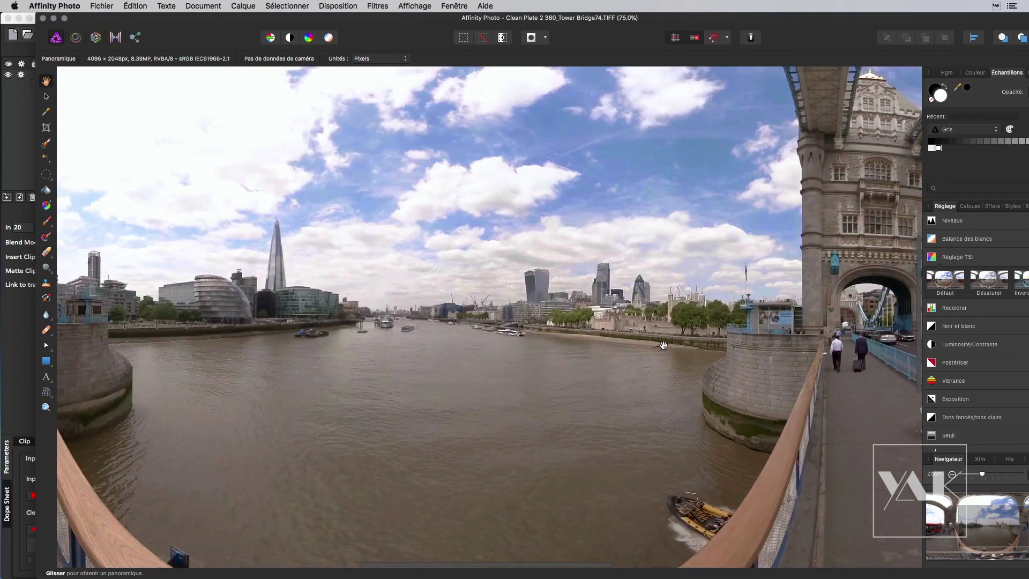
drag(660, 334, 534, 298)
drag(517, 344, 648, 371)
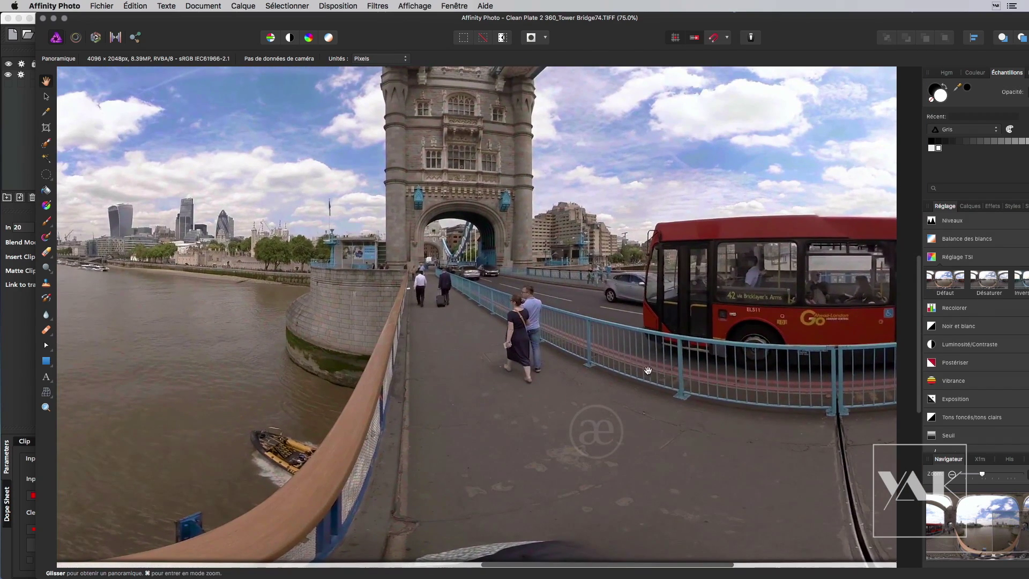
click(45, 283)
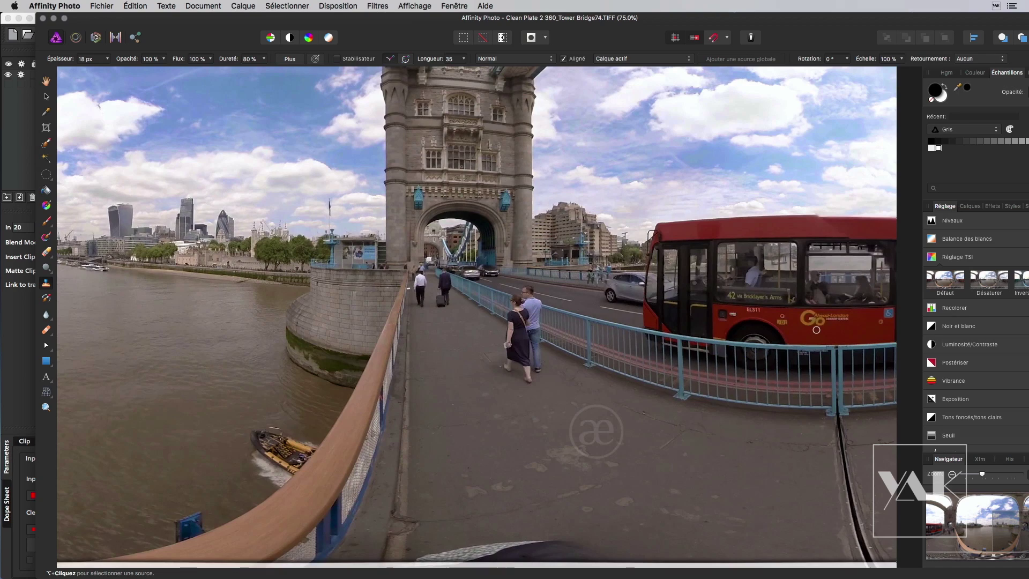
key(super+plus)
key(super+plus)
key(space)
drag(816, 332, 324, 311)
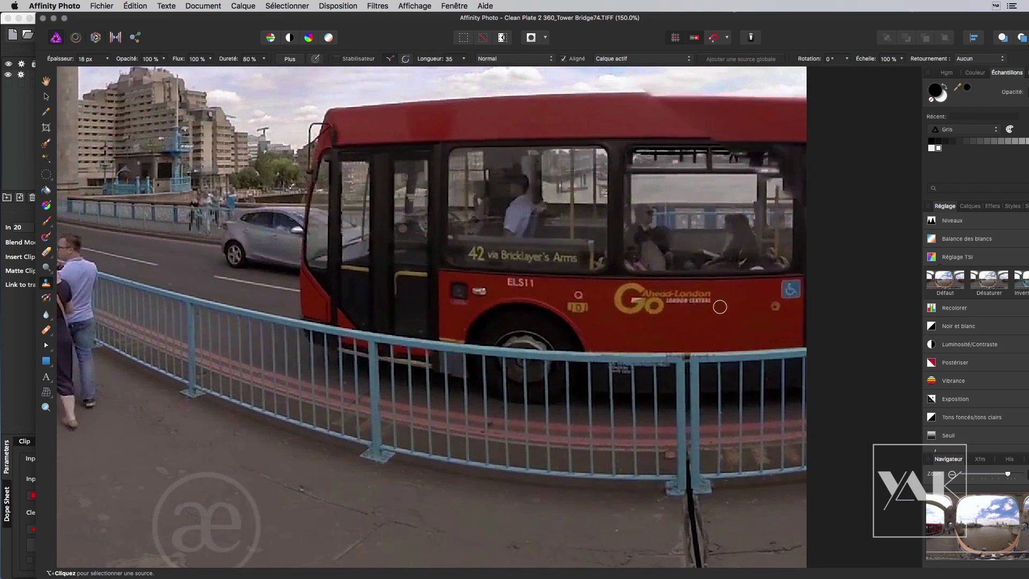
alt+click(754, 300)
drag(709, 299, 677, 294)
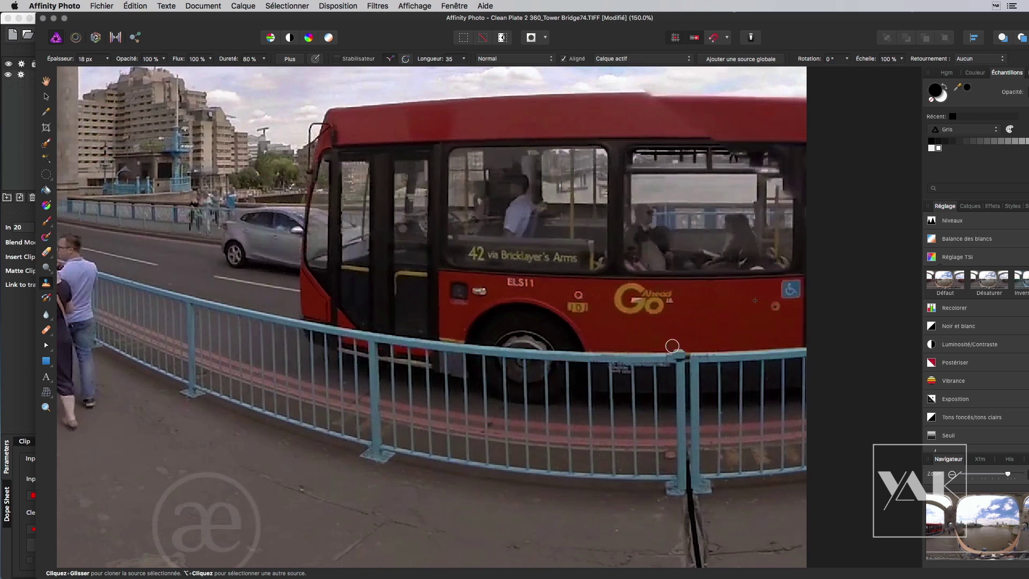
mouse_move(616, 314)
mouse_down()
mouse_move(702, 307)
mouse_move(611, 290)
mouse_move(644, 288)
mouse_move(616, 308)
mouse_up()
alt+click(702, 295)
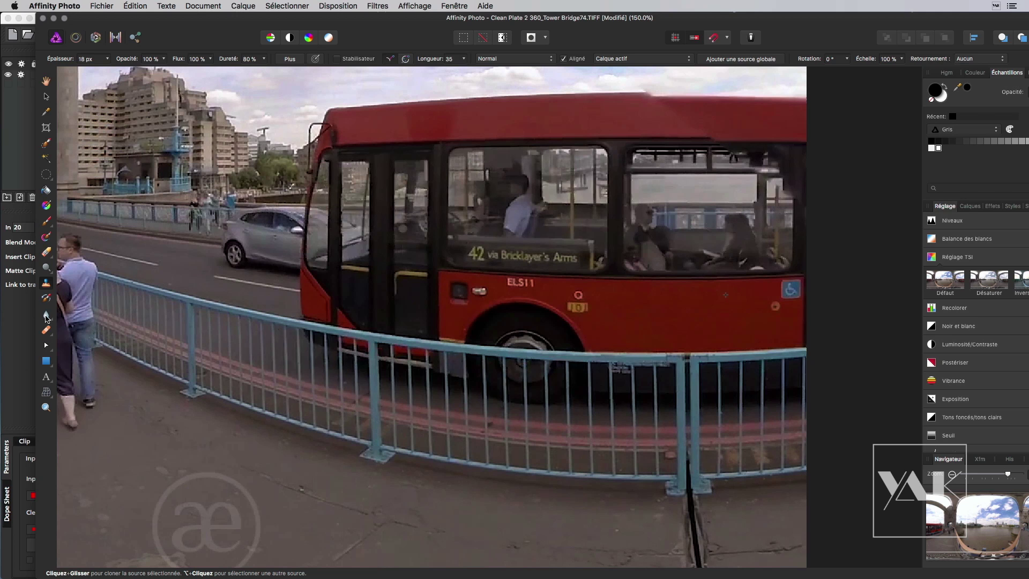
Smooth the cloned area of the bus panel with a 64 px Blur brush and save the TIFF.
click(46, 315)
mouse_move(719, 307)
mouse_down()
mouse_move(634, 309)
mouse_move(715, 307)
mouse_up()
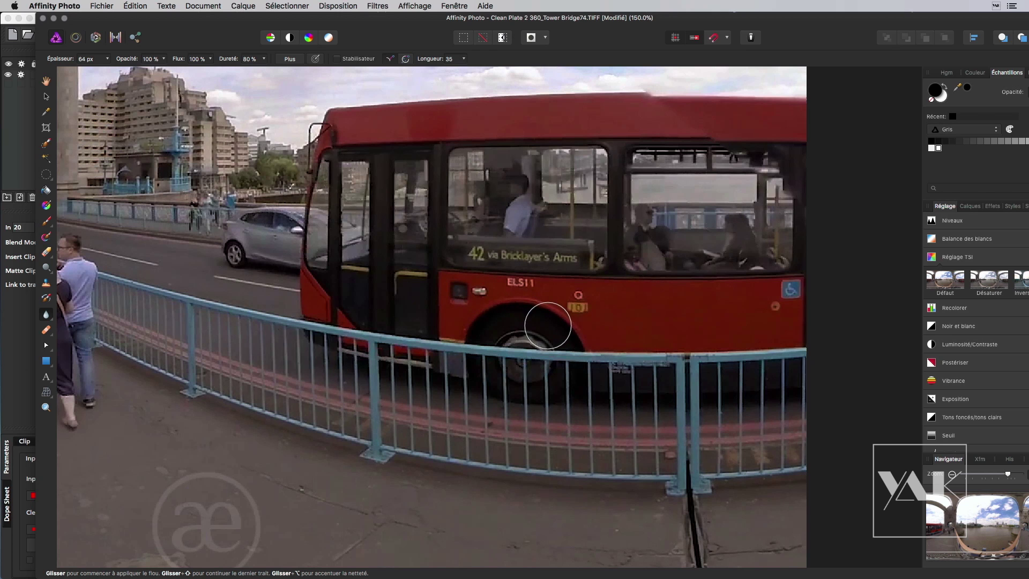
key(super+minus)
key(super+minus)
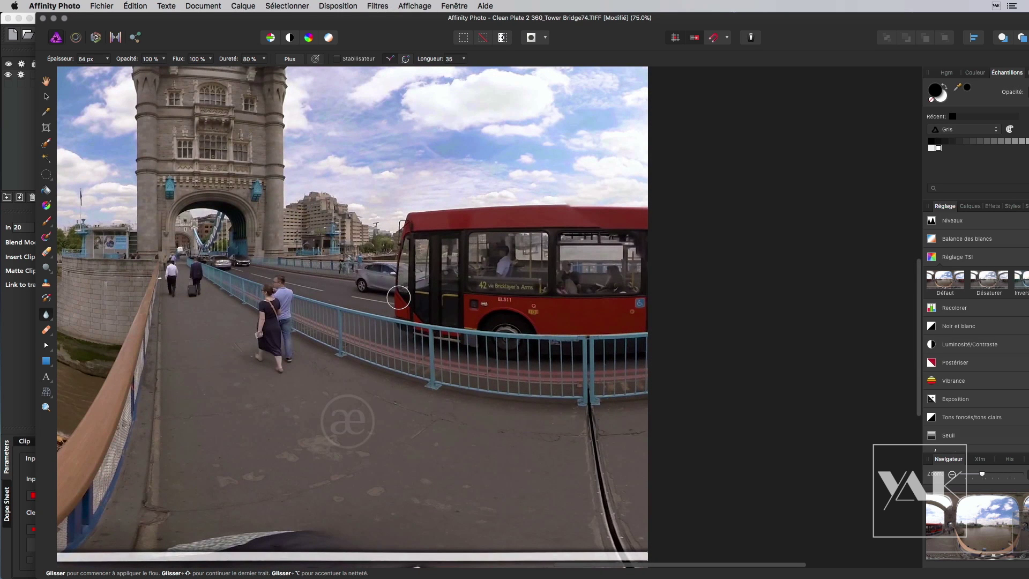
key(super+s)
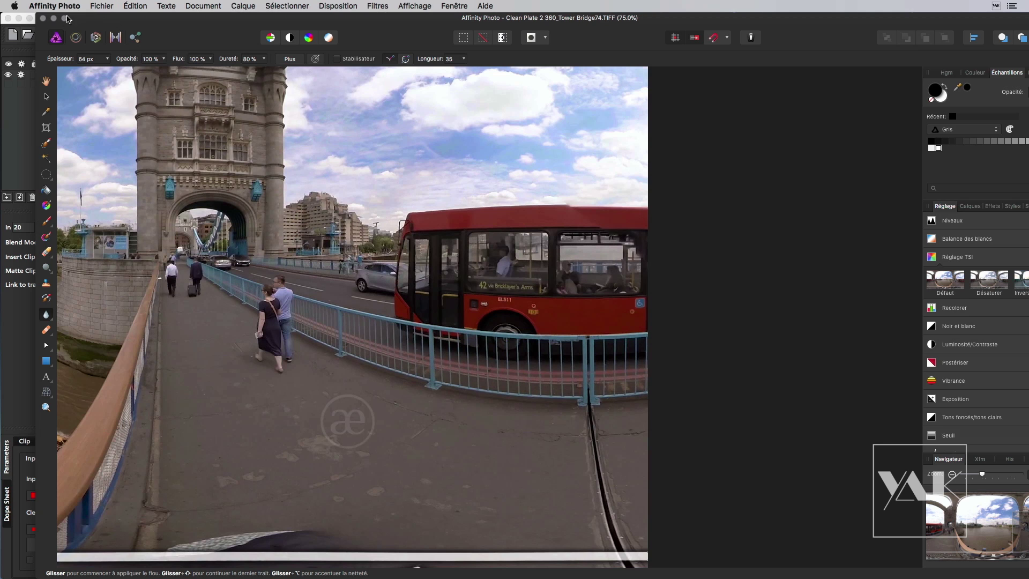
Close the image, preview the retouched clean plate TIFF in Finder to check the bus panel, and return to mocha VR.
click(54, 18)
click(518, 158)
key(space)
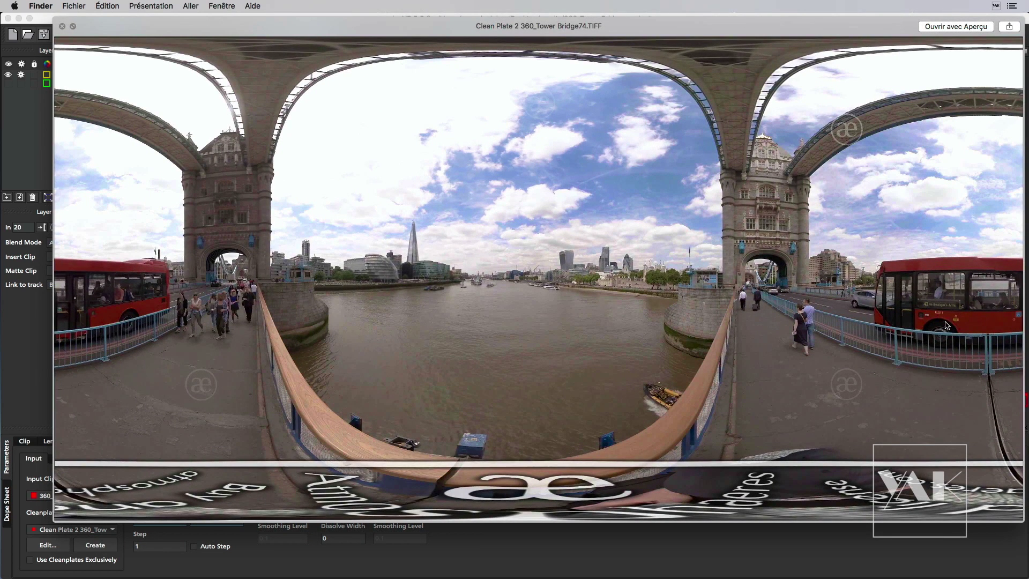
click(62, 27)
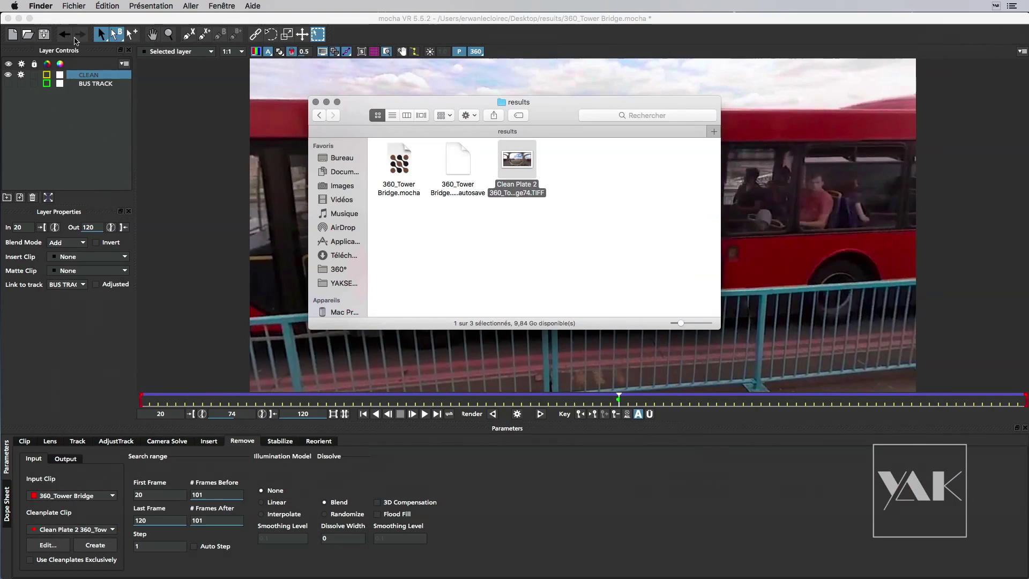
click(495, 475)
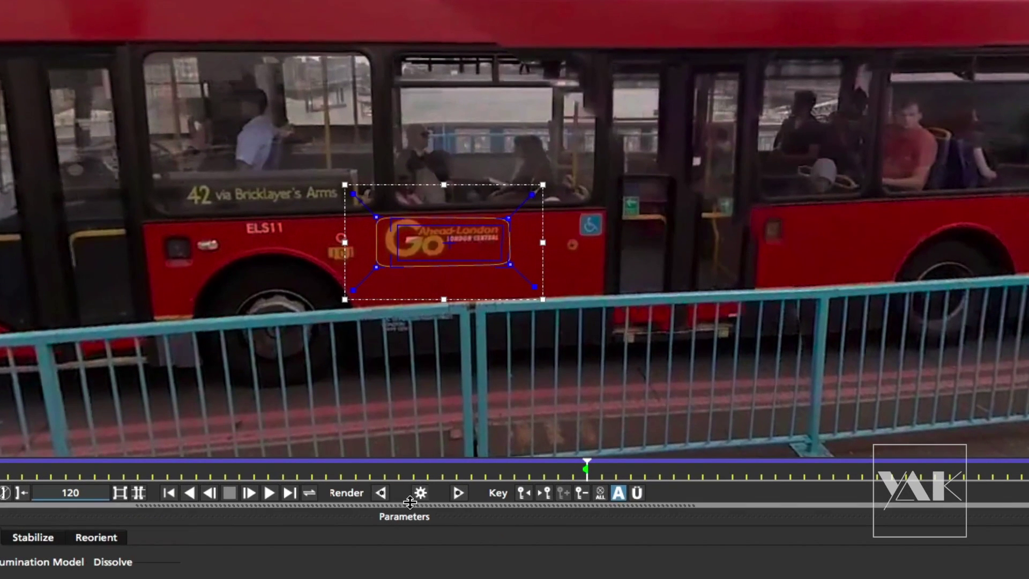
Render the CLEAN removal using only the clean plate, first on frame 74 and forward to frame 120.
click(420, 494)
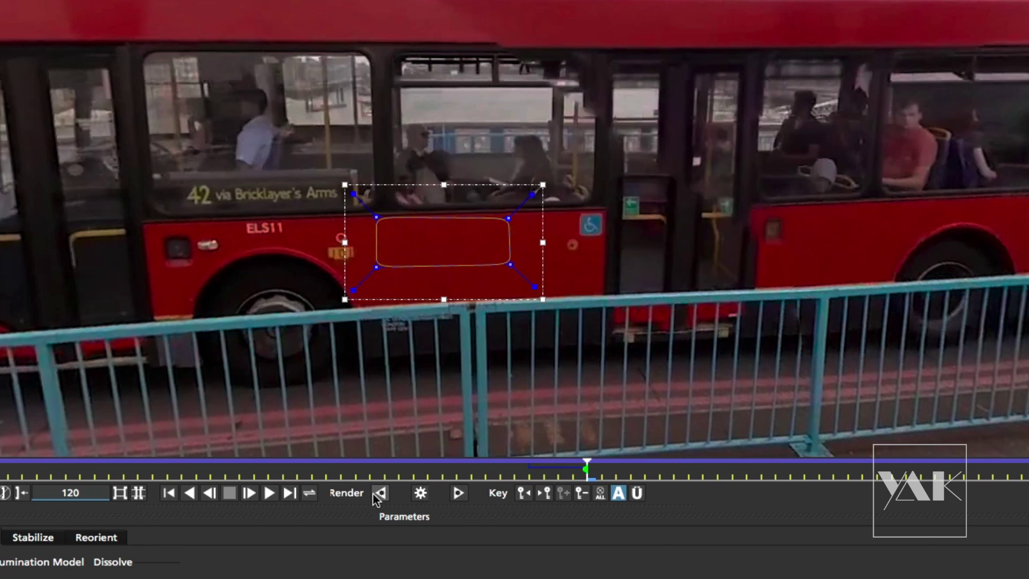
click(458, 493)
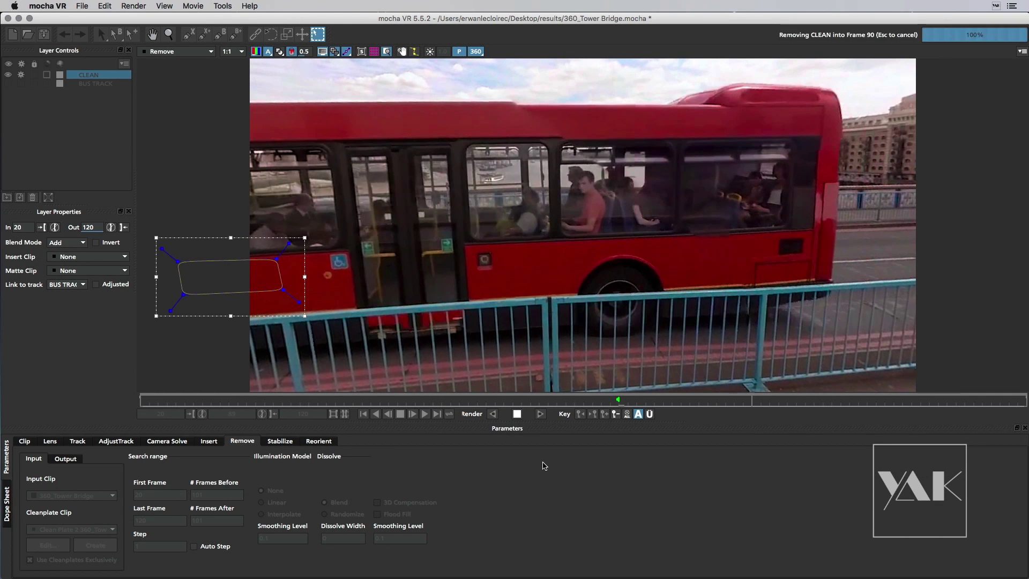
click(516, 414)
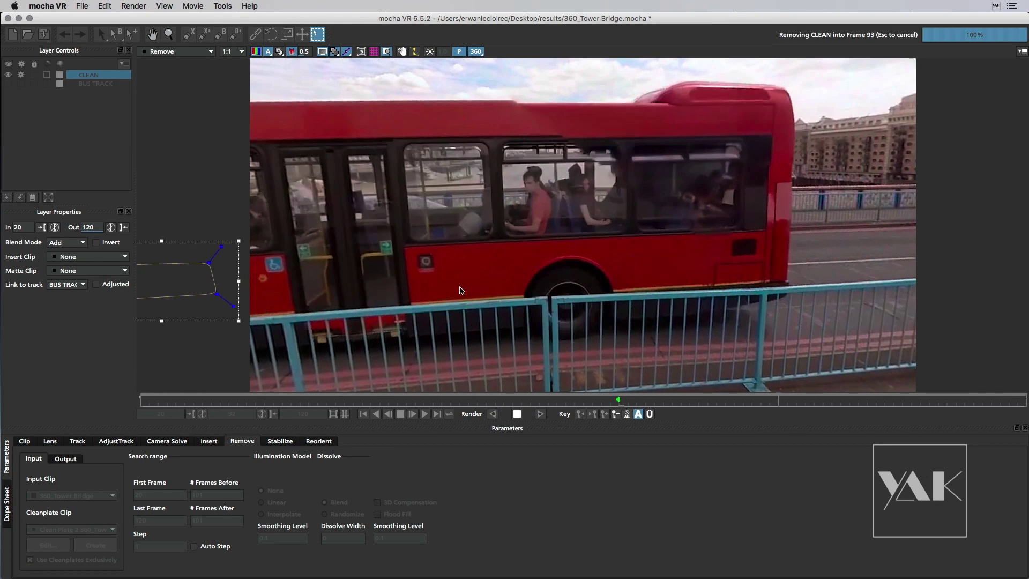
key(x)
drag(466, 233, 692, 238)
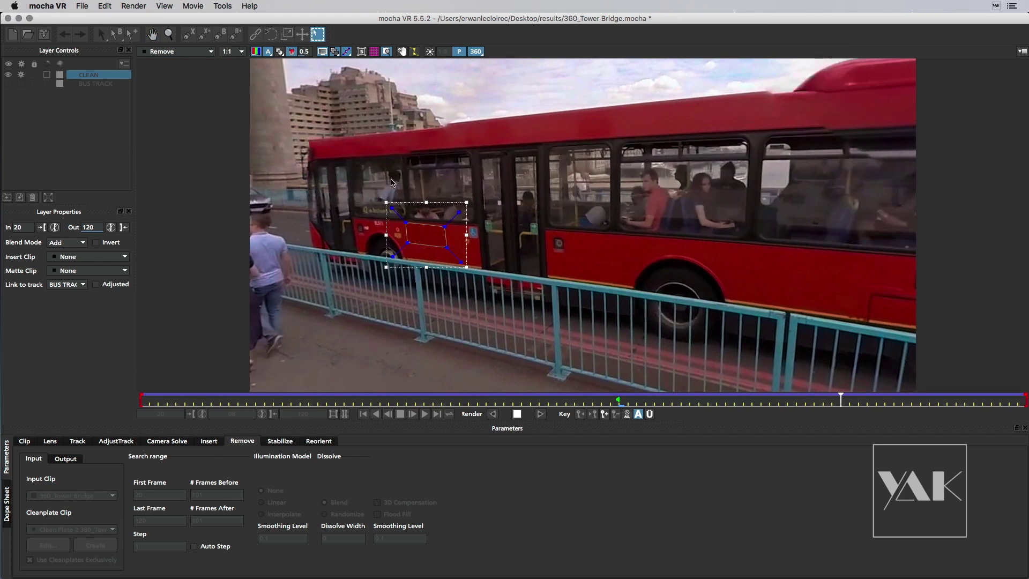
Switch to the flat view, move to frame 75 and render the removal backward to frame 20.
click(477, 52)
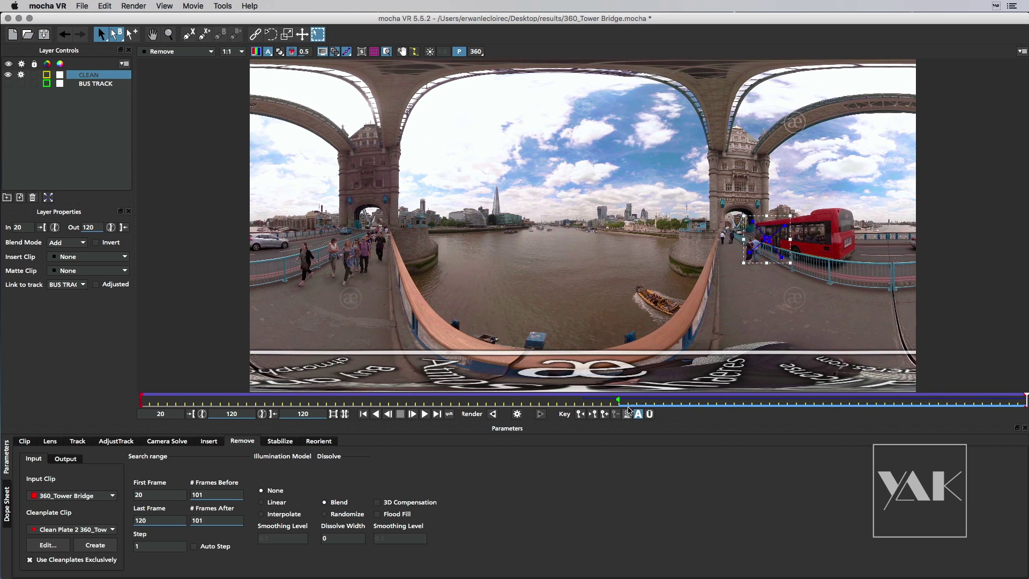
click(628, 403)
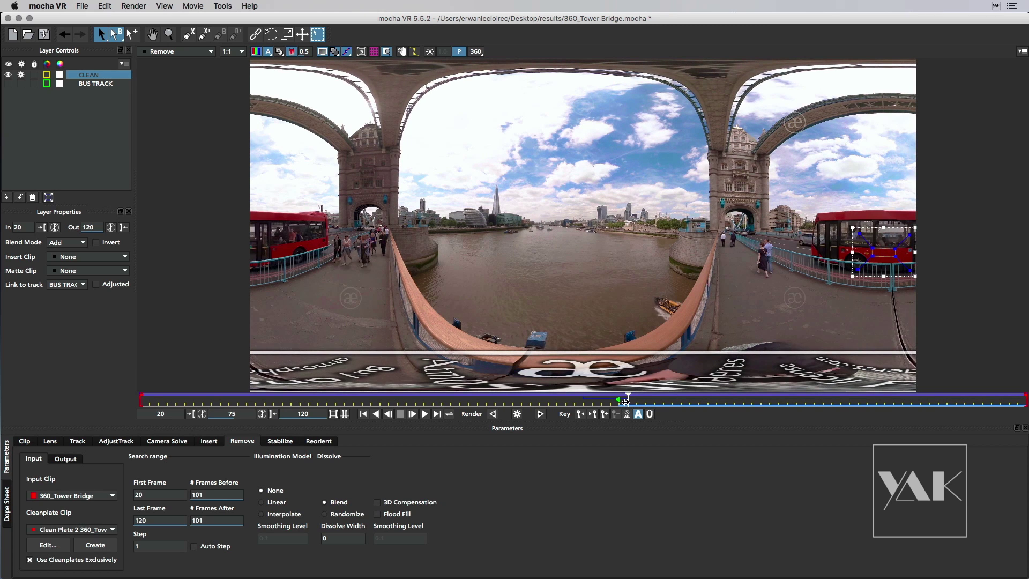
click(493, 413)
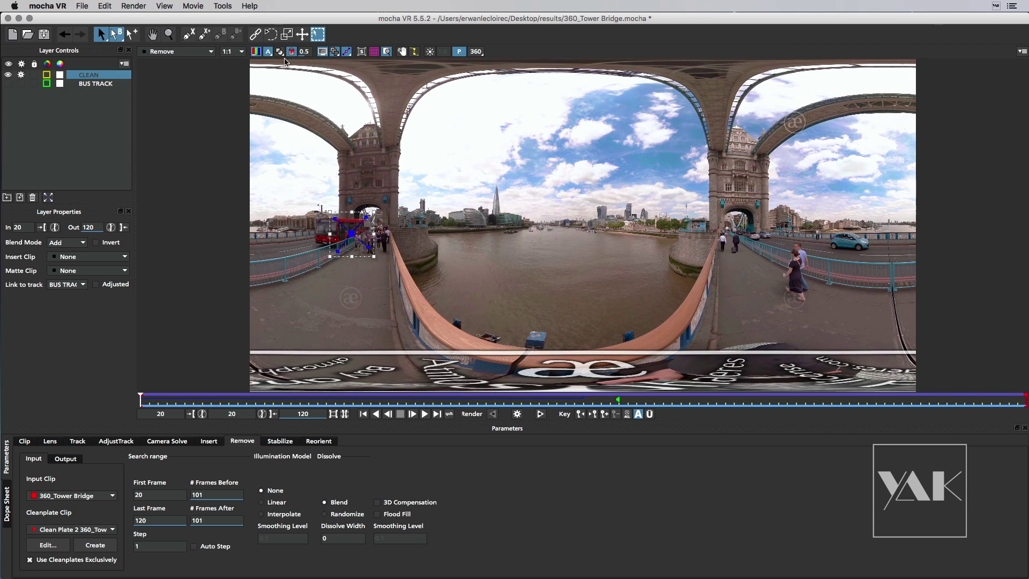
Set the removal's Illumination Model to Interpolate and re-render the bus patch at frame 20 in 360 view with overlays hidden.
click(330, 55)
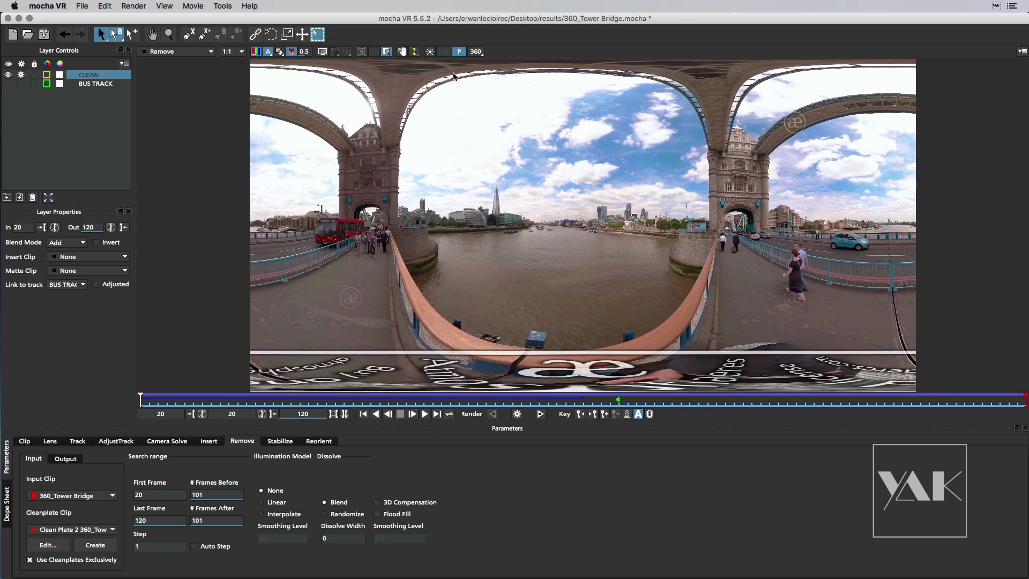
click(477, 52)
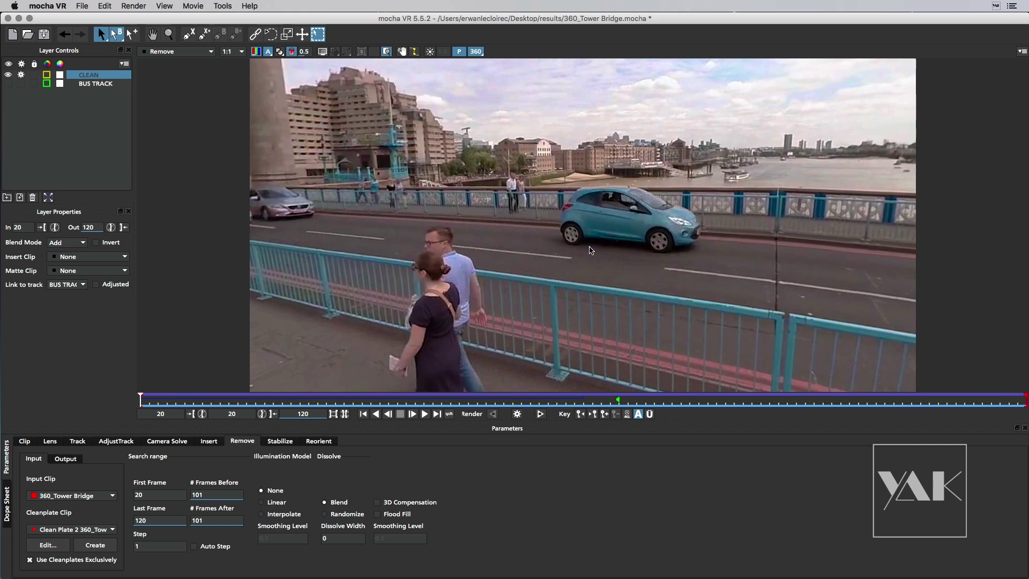
key(x)
drag(624, 231, 375, 244)
drag(716, 250, 381, 232)
drag(579, 223, 554, 185)
key(z)
key(s)
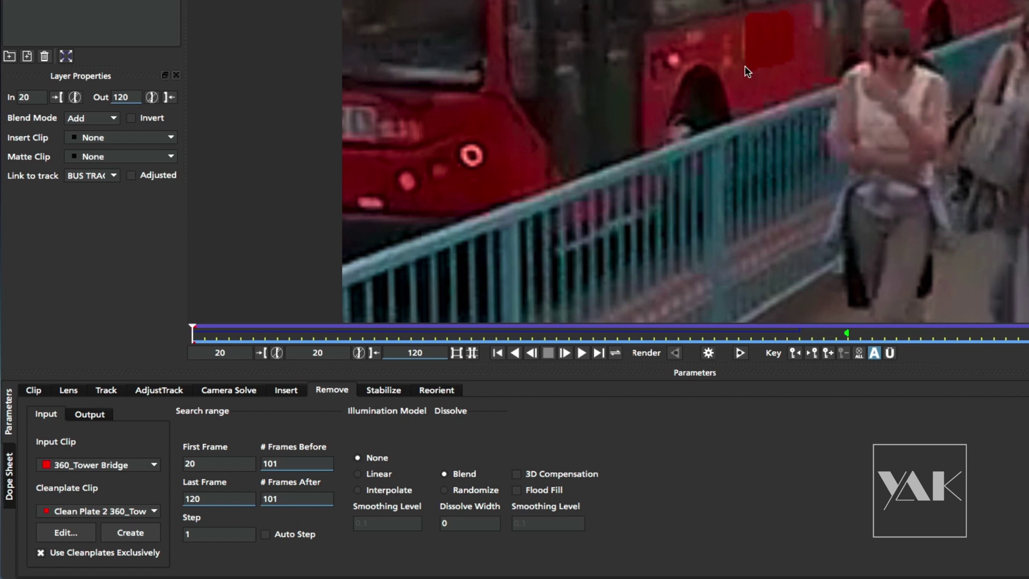
click(358, 490)
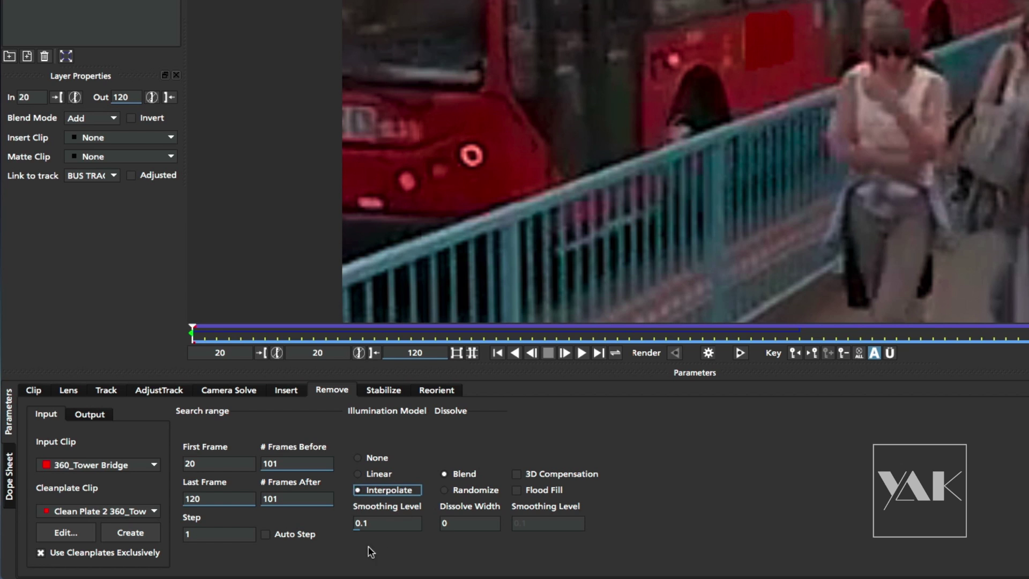
click(708, 352)
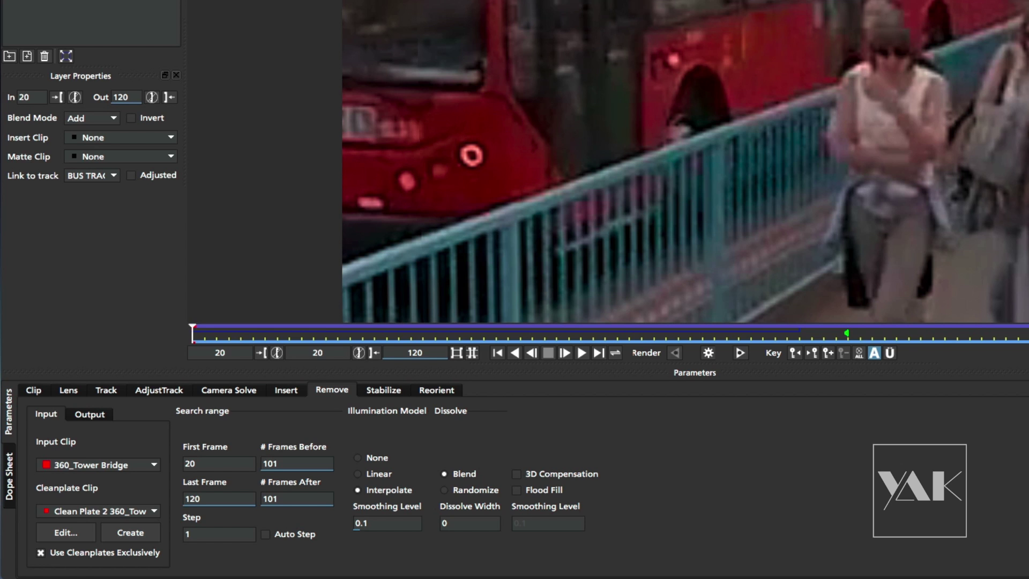
Move the two left-hand corner points of the CLEAN spline slightly outward at frame 20 and re-render that frame.
drag(742, 14, 736, 15)
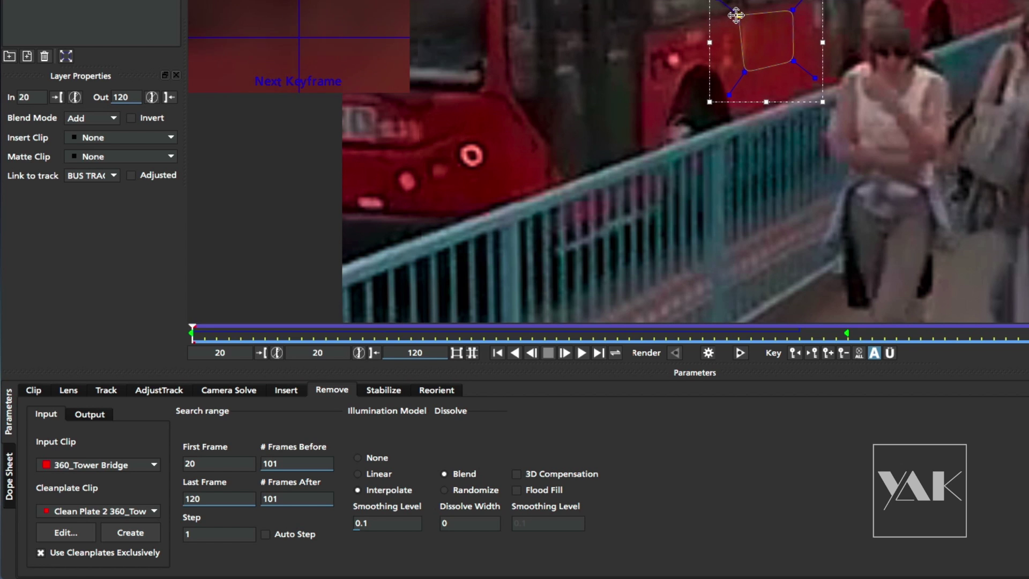
drag(745, 71, 738, 75)
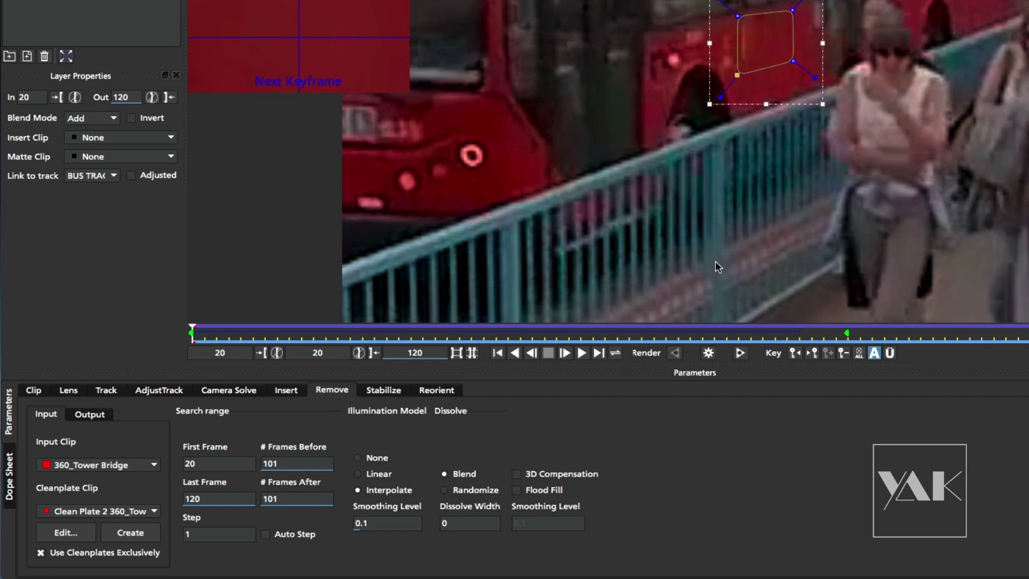
click(708, 353)
key(alt+2)
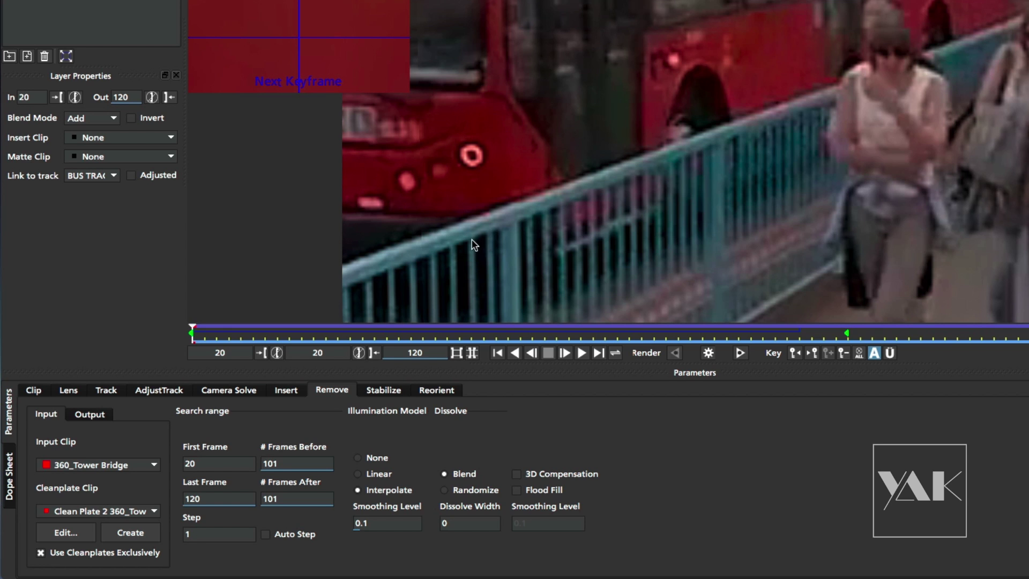
Step between frames 20 and 21 to compare the bus patch, and render the removal on frame 21.
click(566, 354)
click(534, 352)
click(563, 354)
click(532, 354)
click(565, 354)
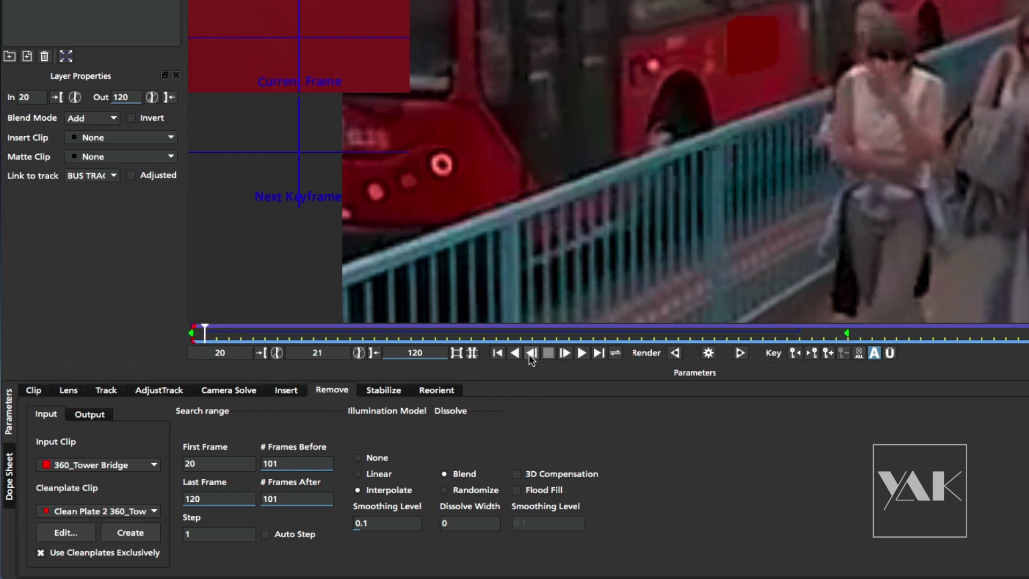
click(708, 353)
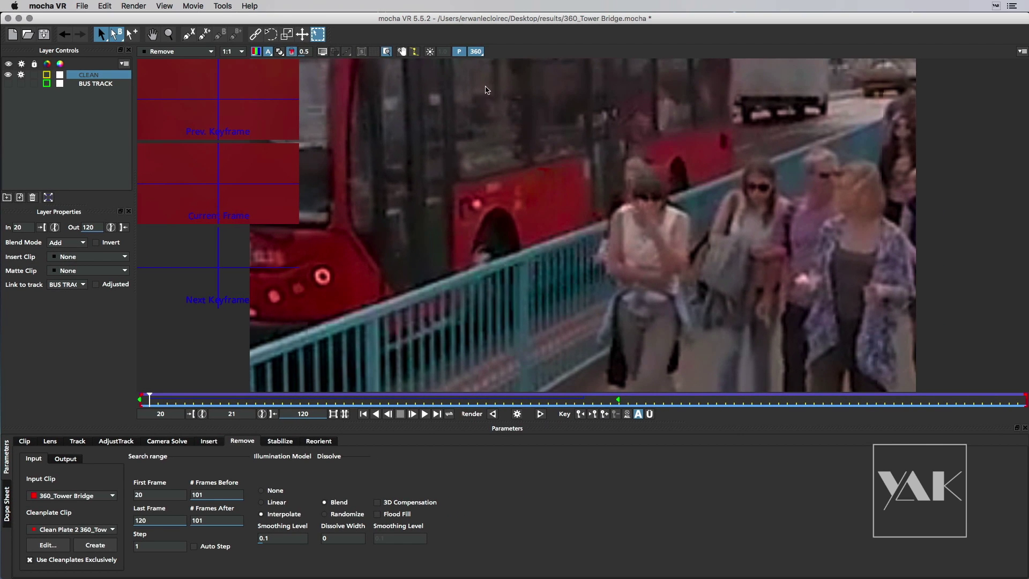
Turn off the 360 view and play the clip forward in the flat view to check the removal.
click(477, 52)
click(229, 341)
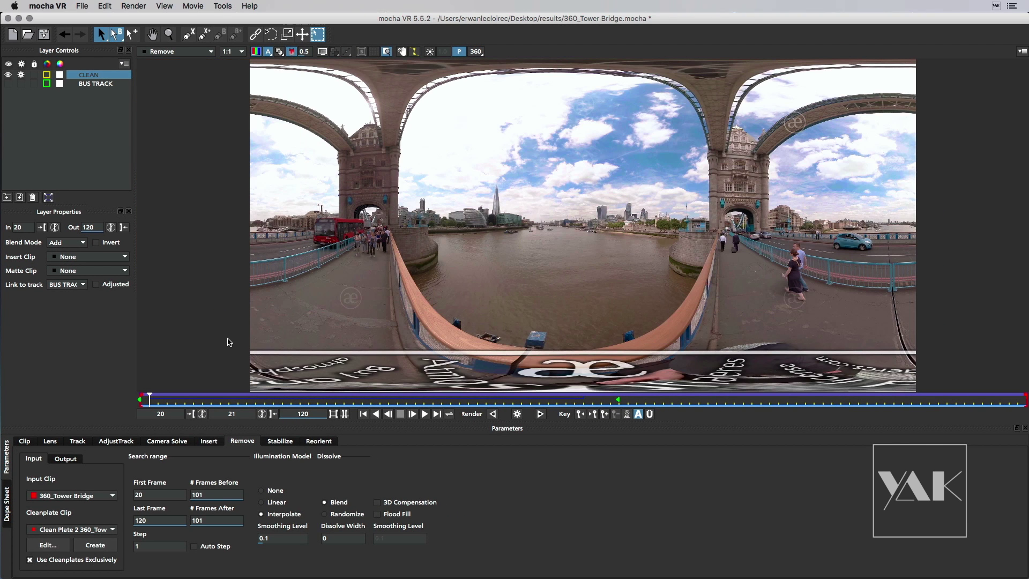
key(l)
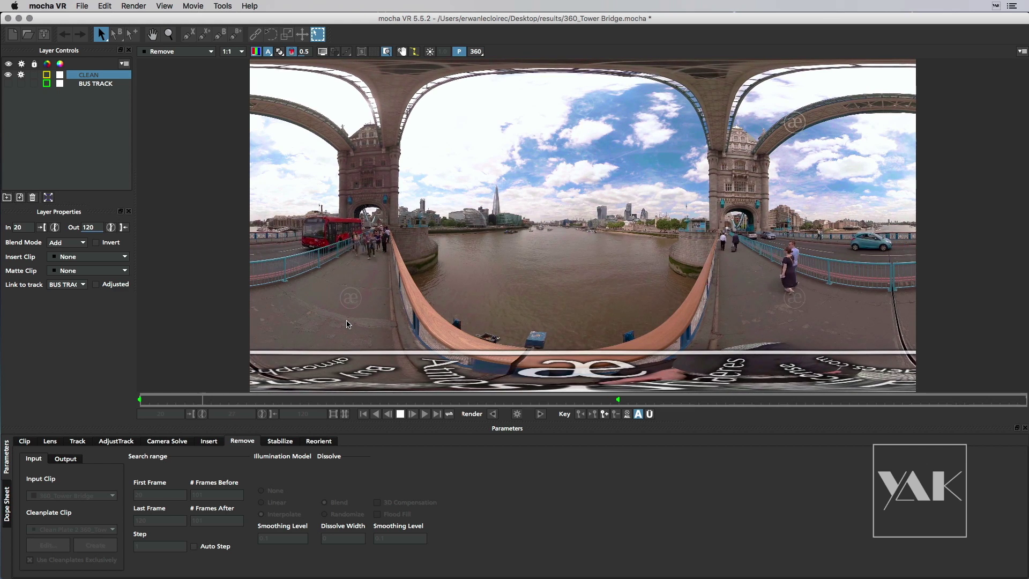
Switch to the web browser and review the Mocha VR product page on borisfx.com, from the overview through the features to the specs.
key(ctrl+Right)
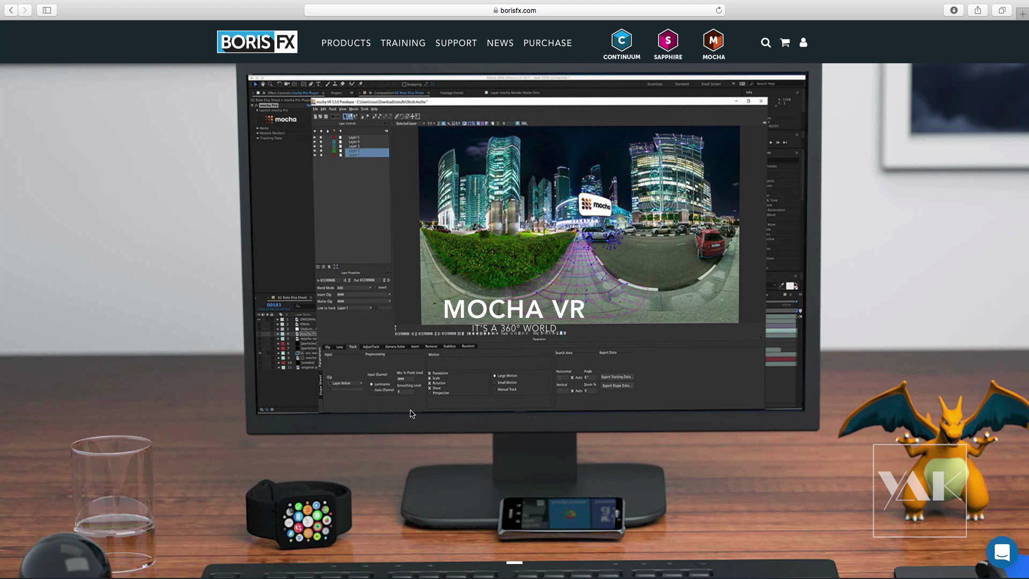
scroll(411, 413, down, 10)
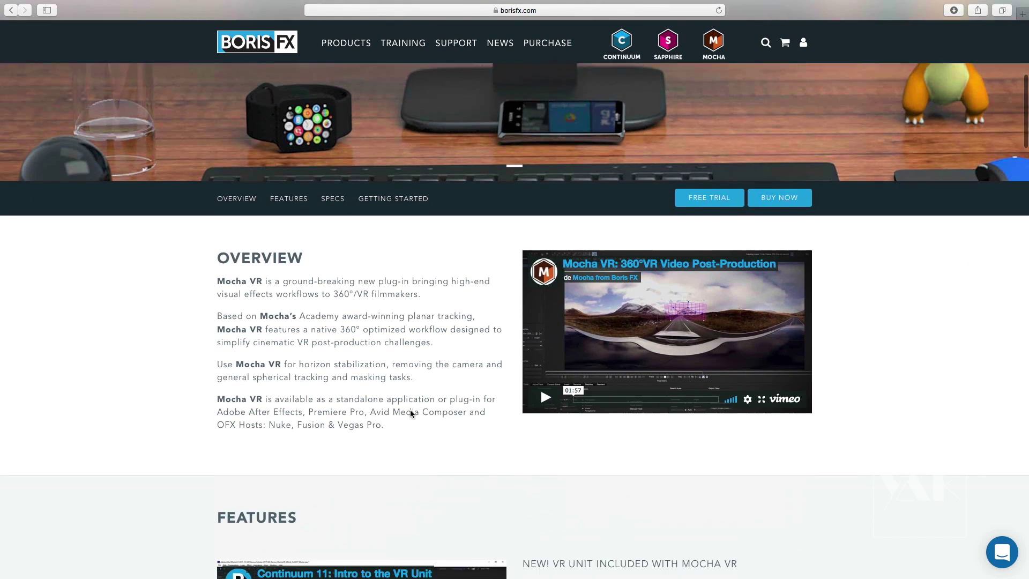
scroll(411, 413, down, 5)
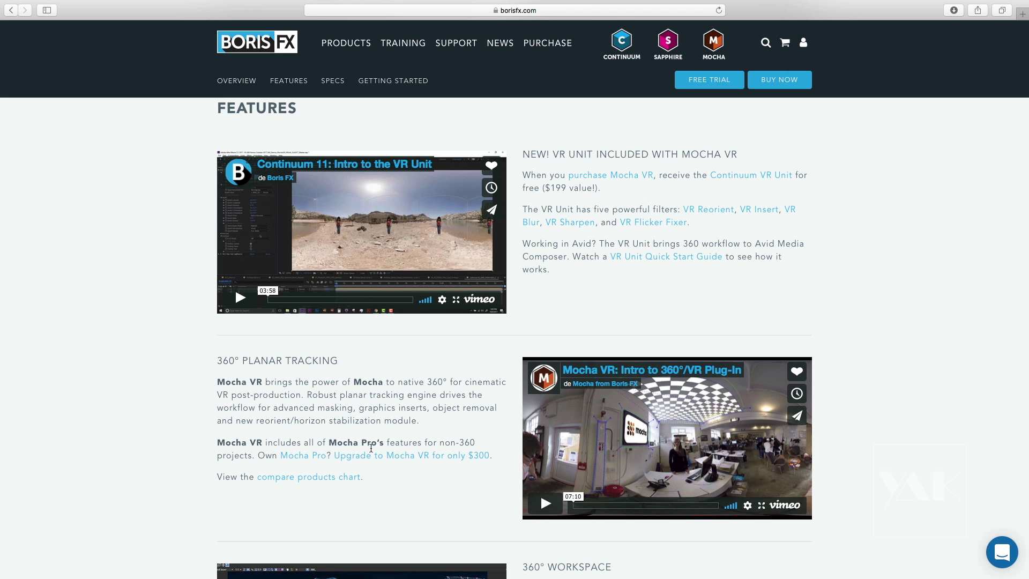
scroll(371, 448, down, 10)
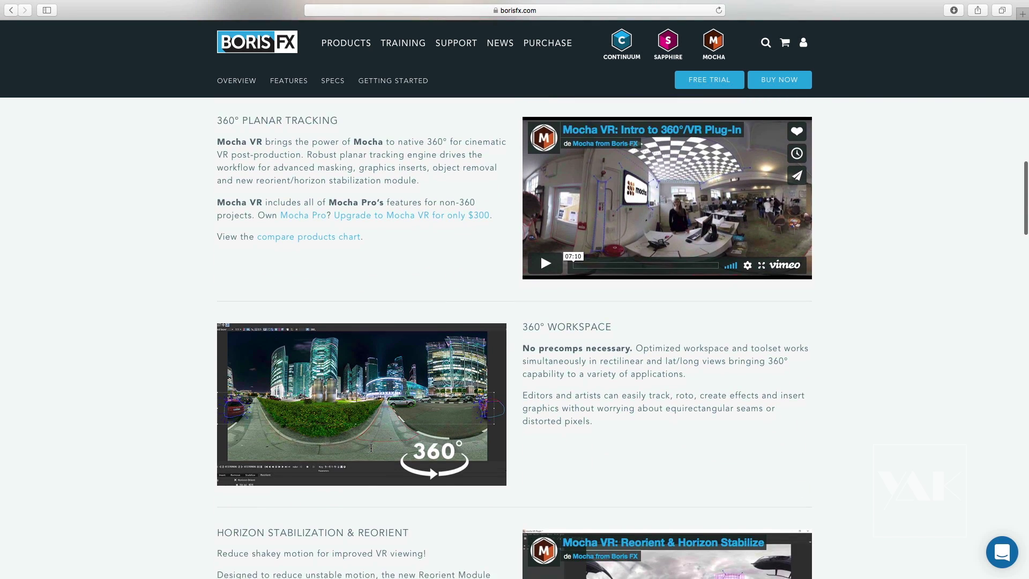
scroll(371, 448, down, 3)
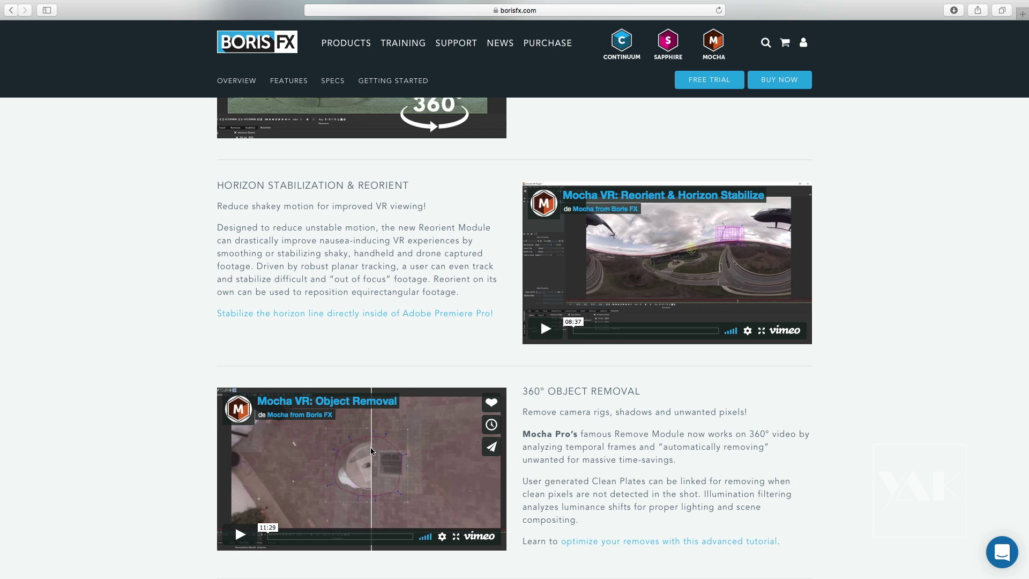
scroll(371, 450, down, 9)
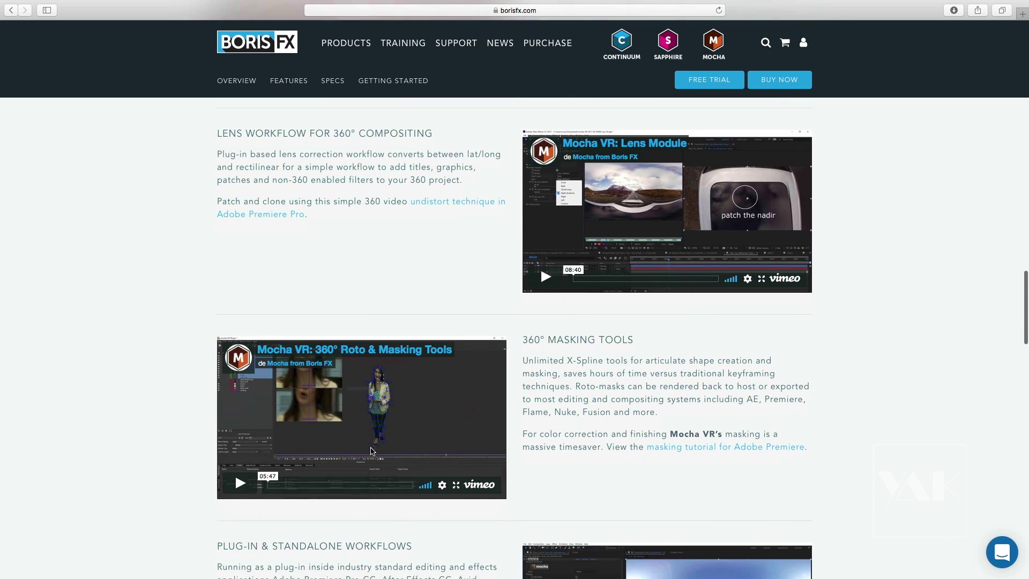
scroll(372, 451, down, 10)
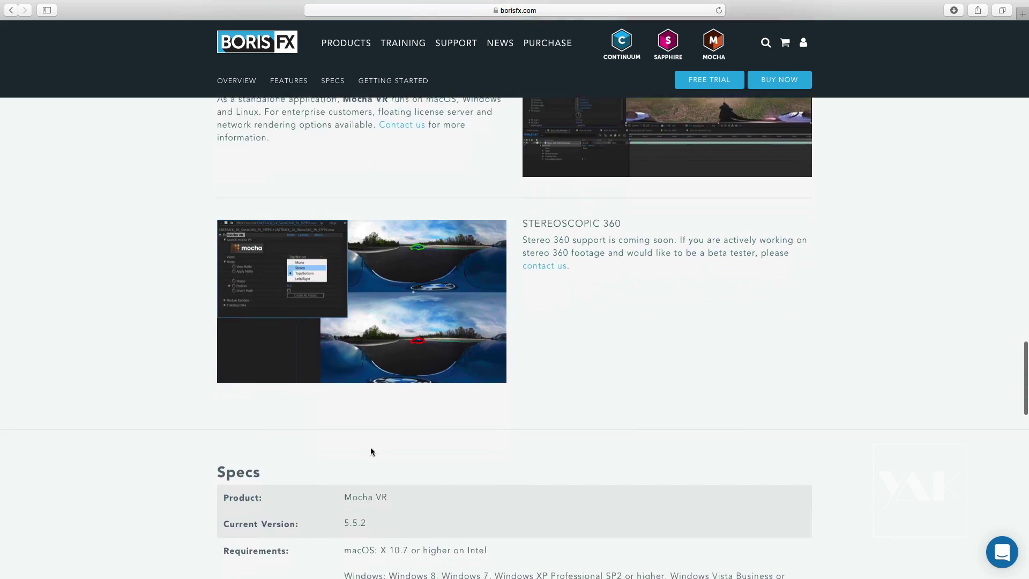
scroll(370, 451, down, 2)
scroll(371, 449, up, 20)
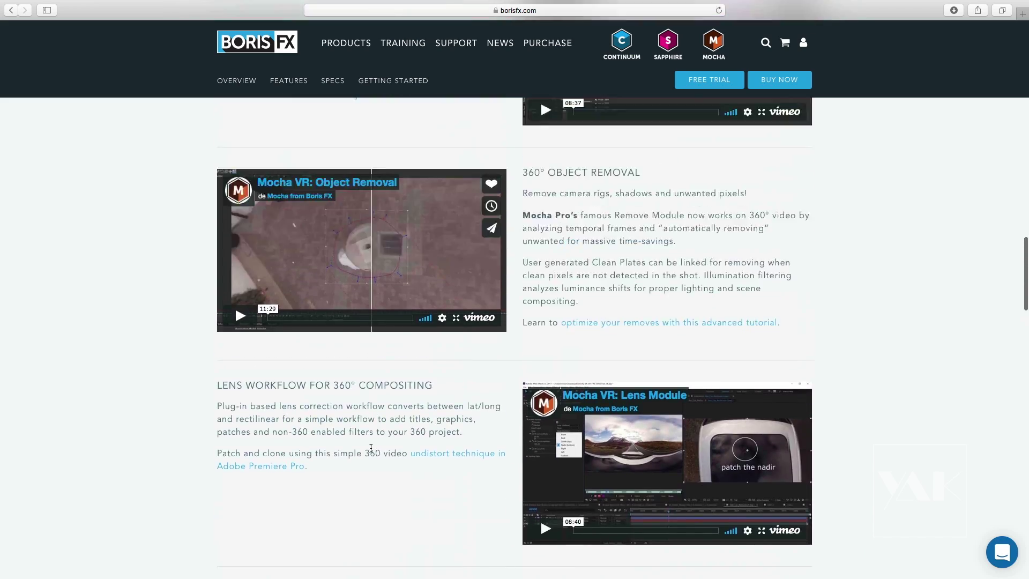
scroll(371, 449, up, 15)
Open the Mocha TV training videos on the Boris FX site and filter them by French language.
mouse_move(453, 62)
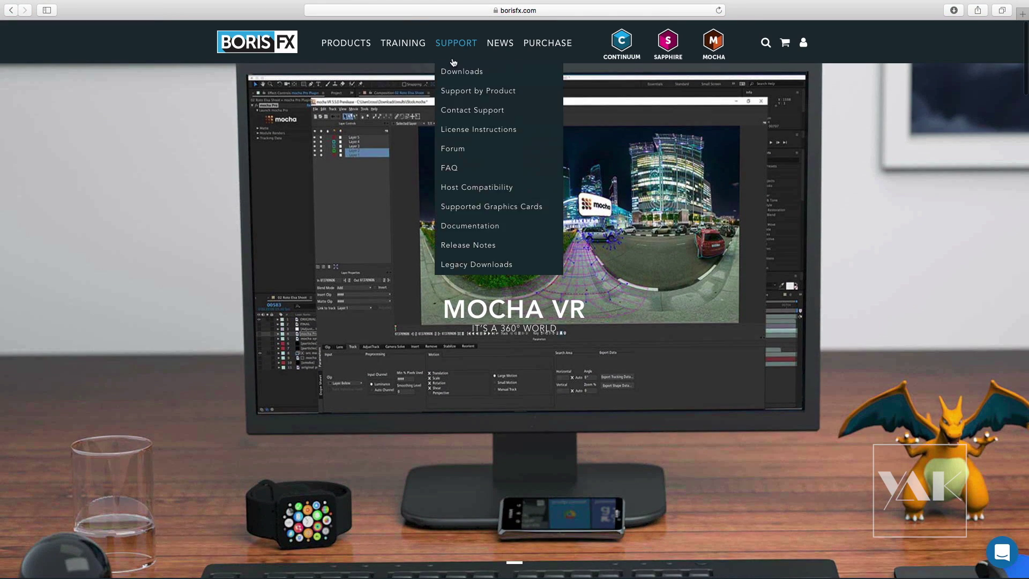
mouse_move(402, 57)
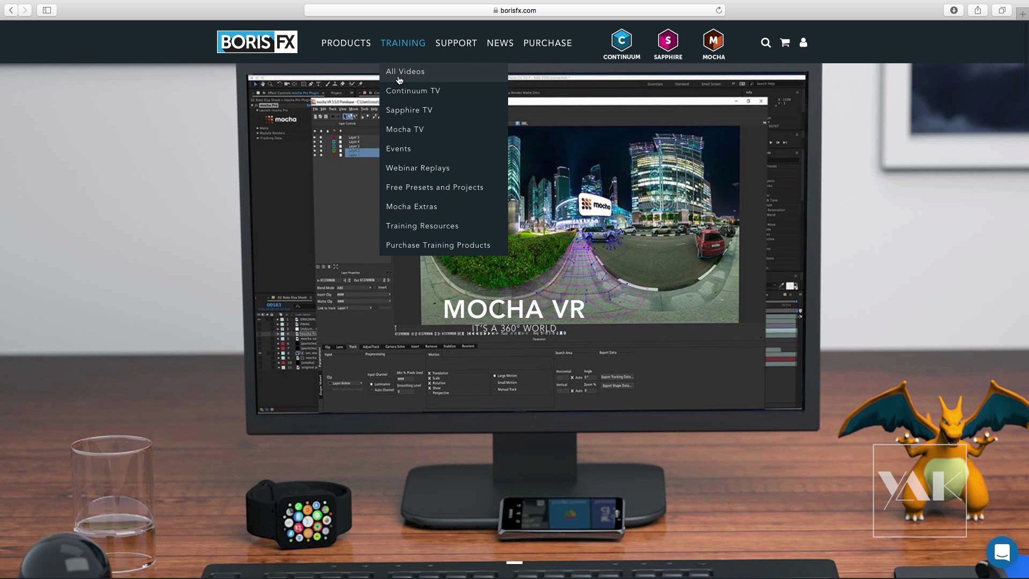
click(401, 136)
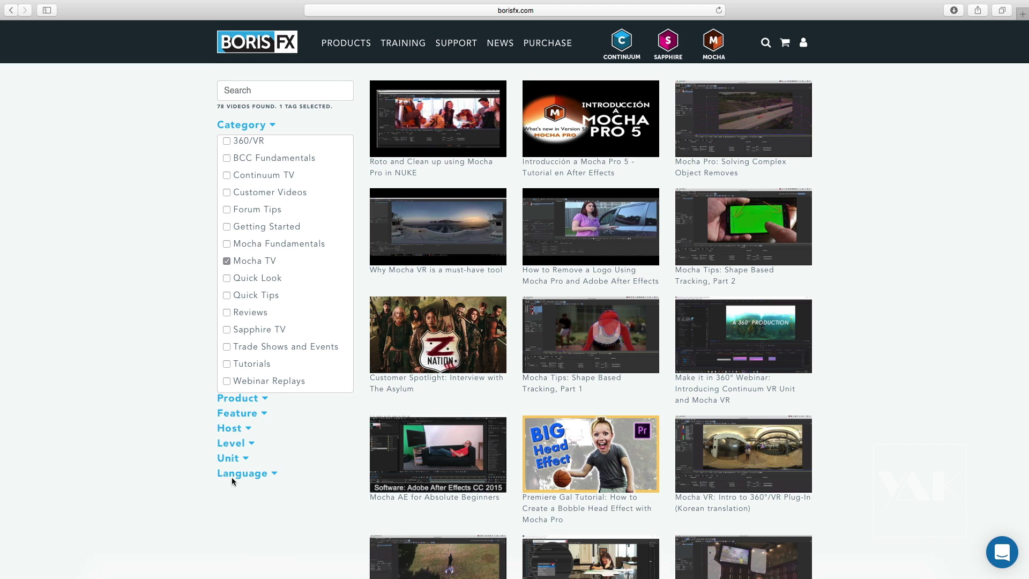
click(252, 477)
click(227, 506)
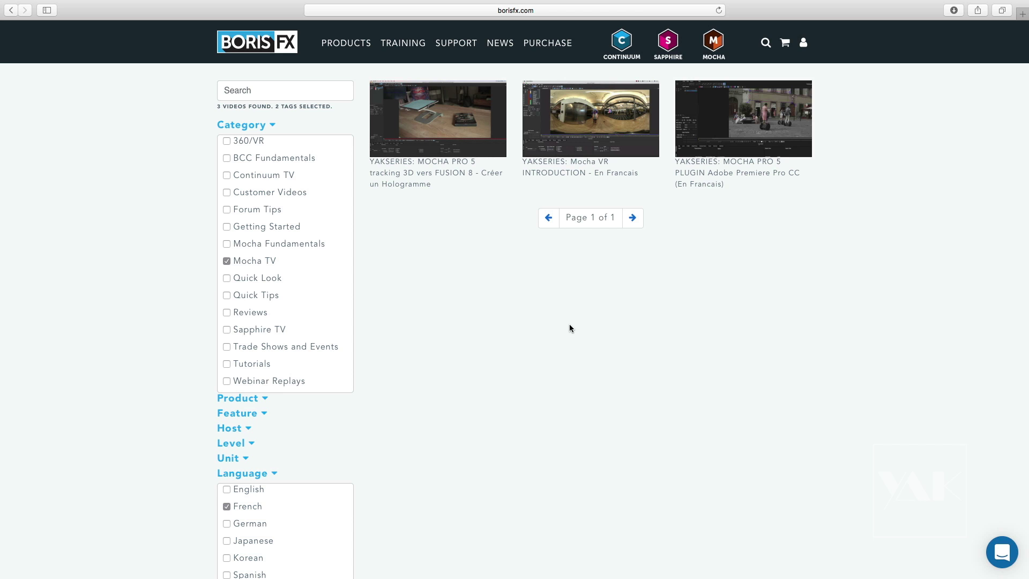
Clear the French language filter and look through the Mocha TV video list.
click(226, 507)
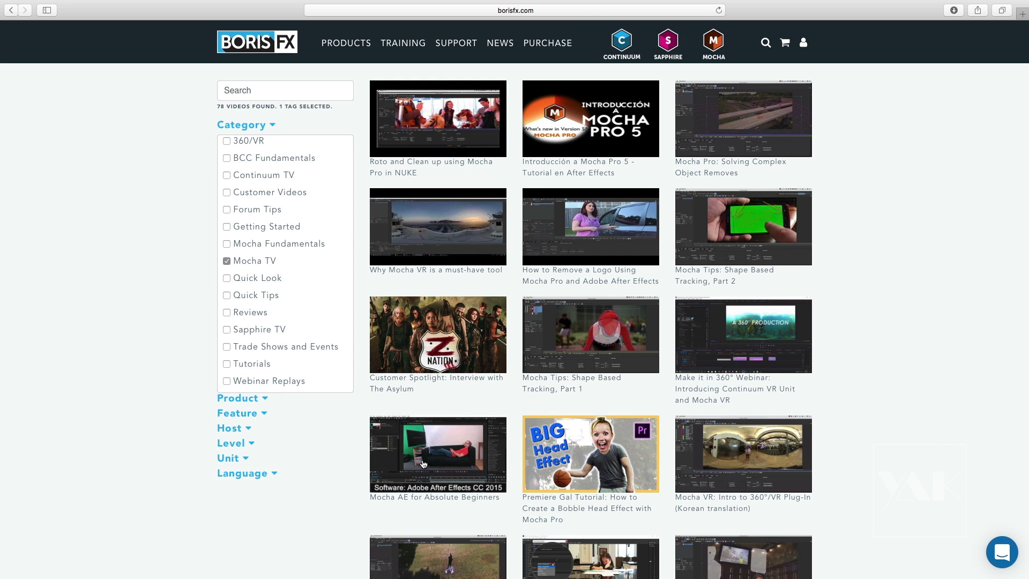
scroll(491, 460, down, 6)
scroll(491, 460, down, 2)
scroll(489, 459, up, 8)
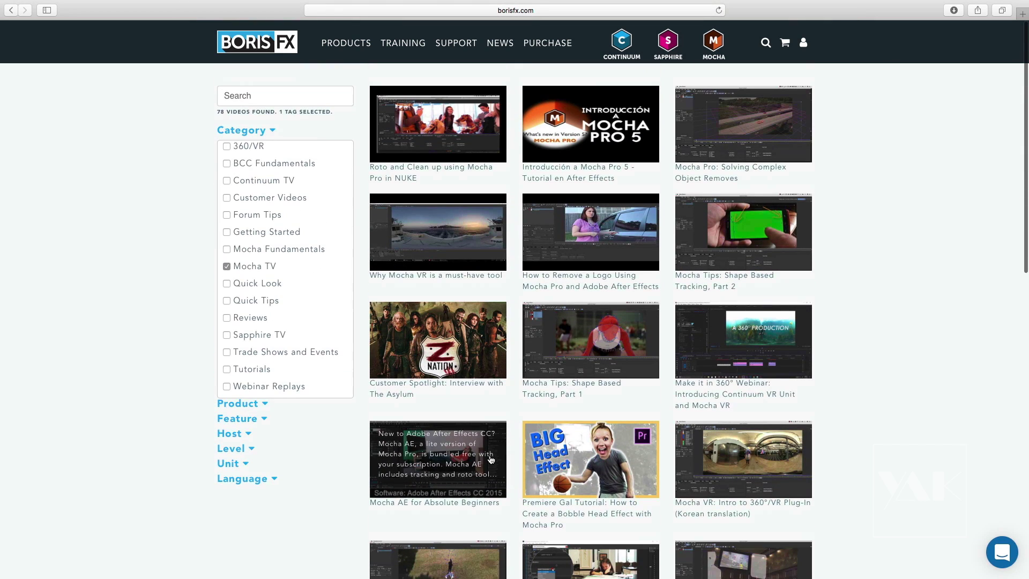